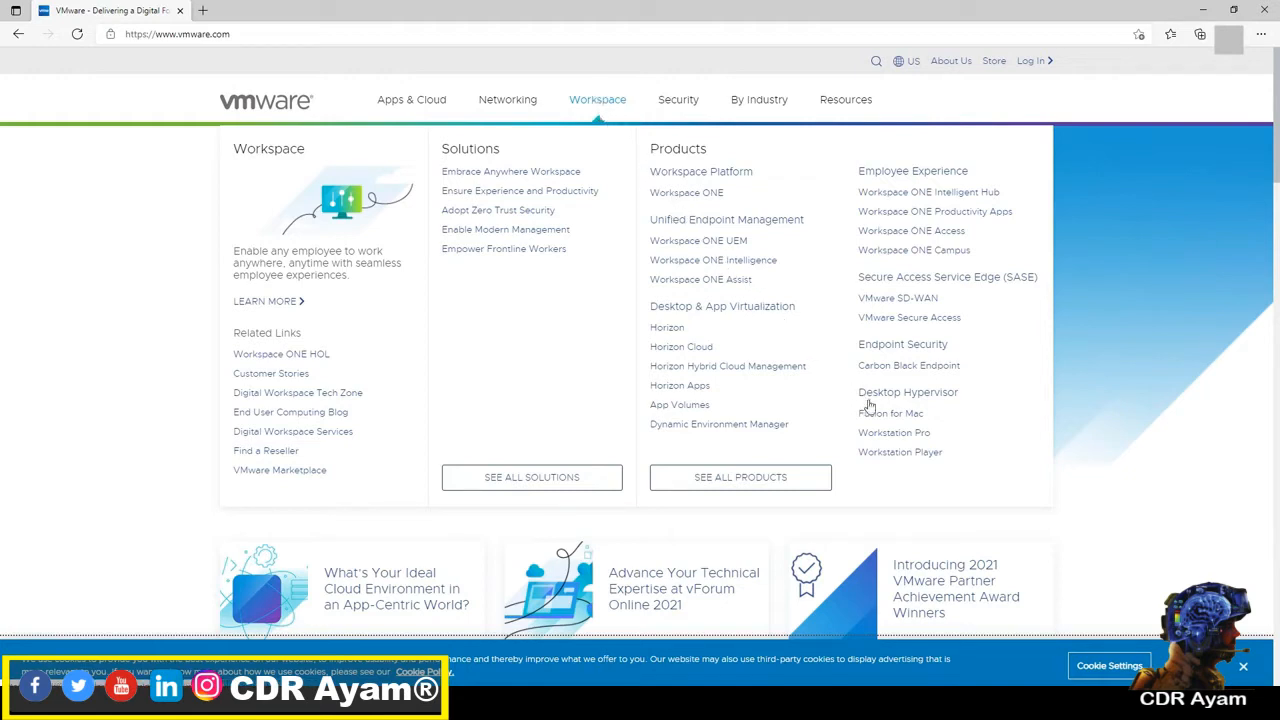
Step: Download VMware Workstation 16.1.2 Player for Windows 64-bit from the Workstation Player product page
click(906, 456)
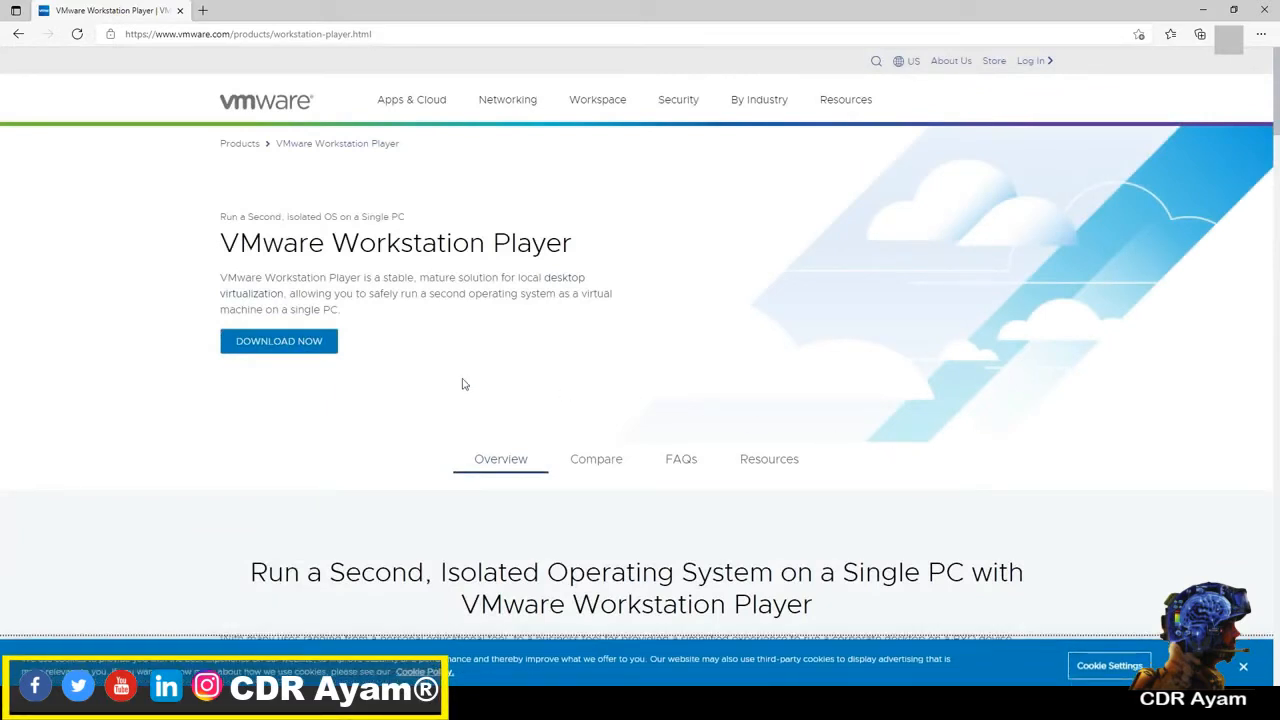
click(290, 346)
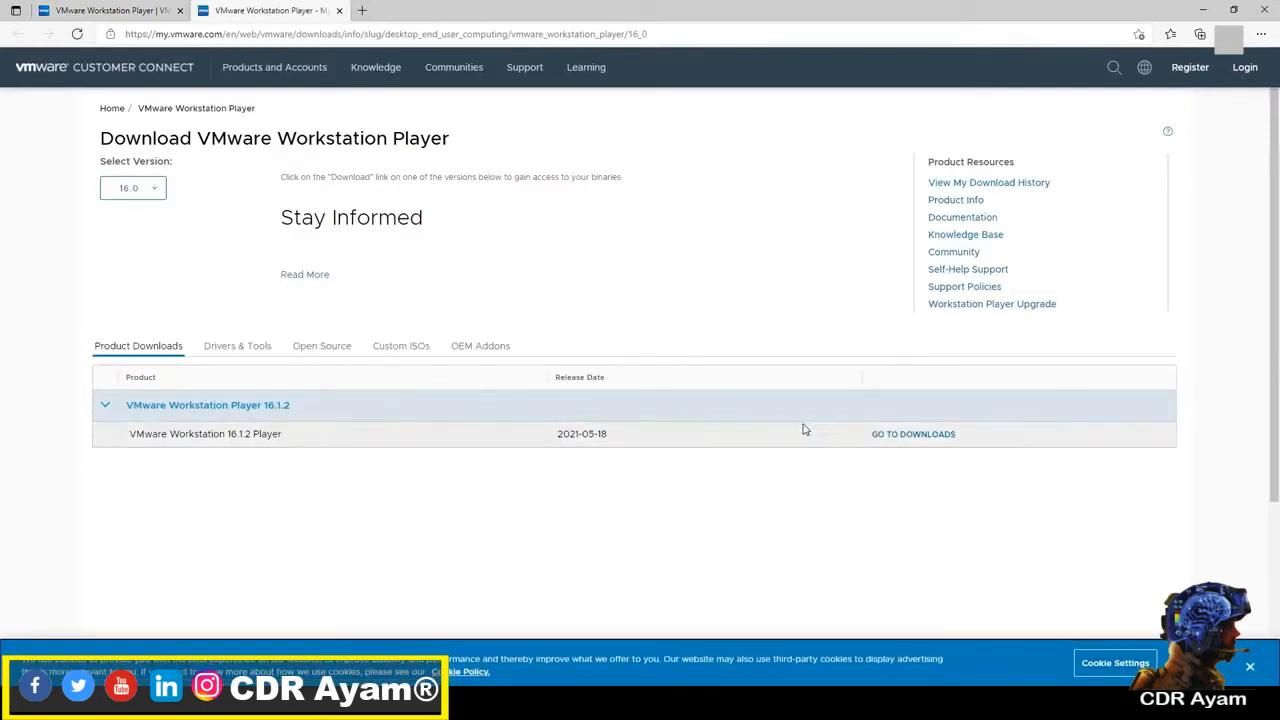
click(920, 438)
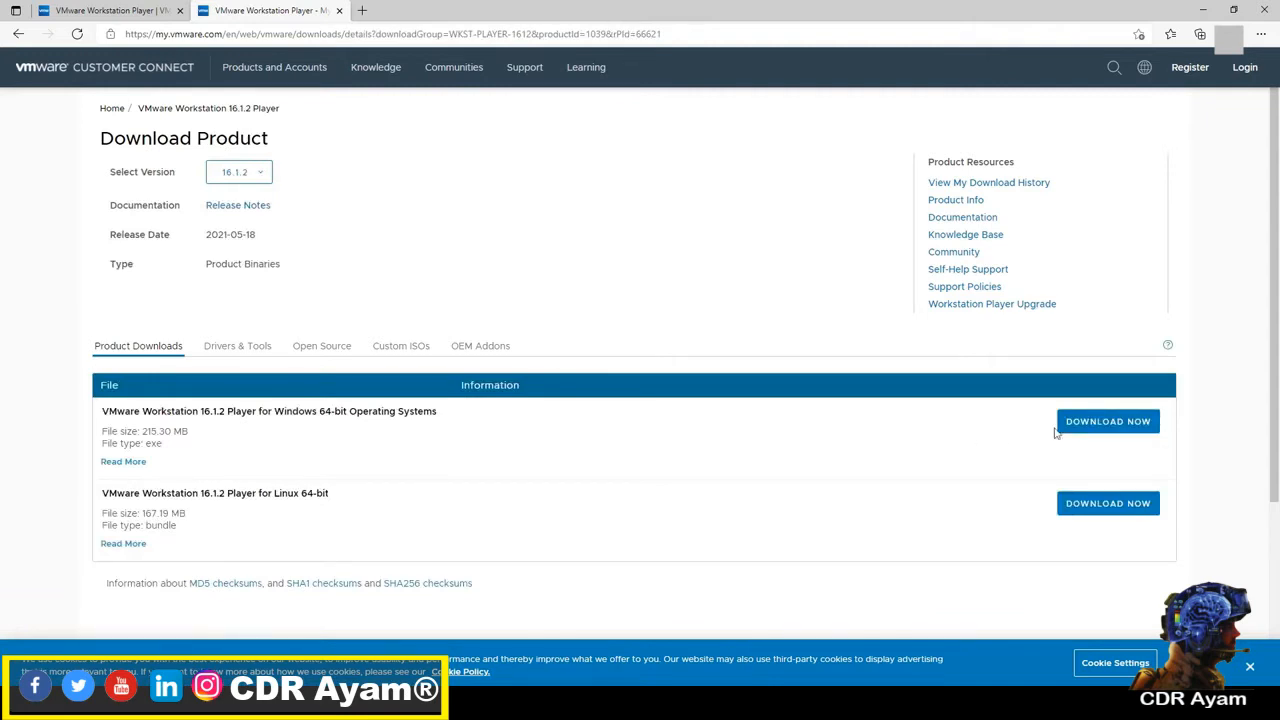
click(1106, 430)
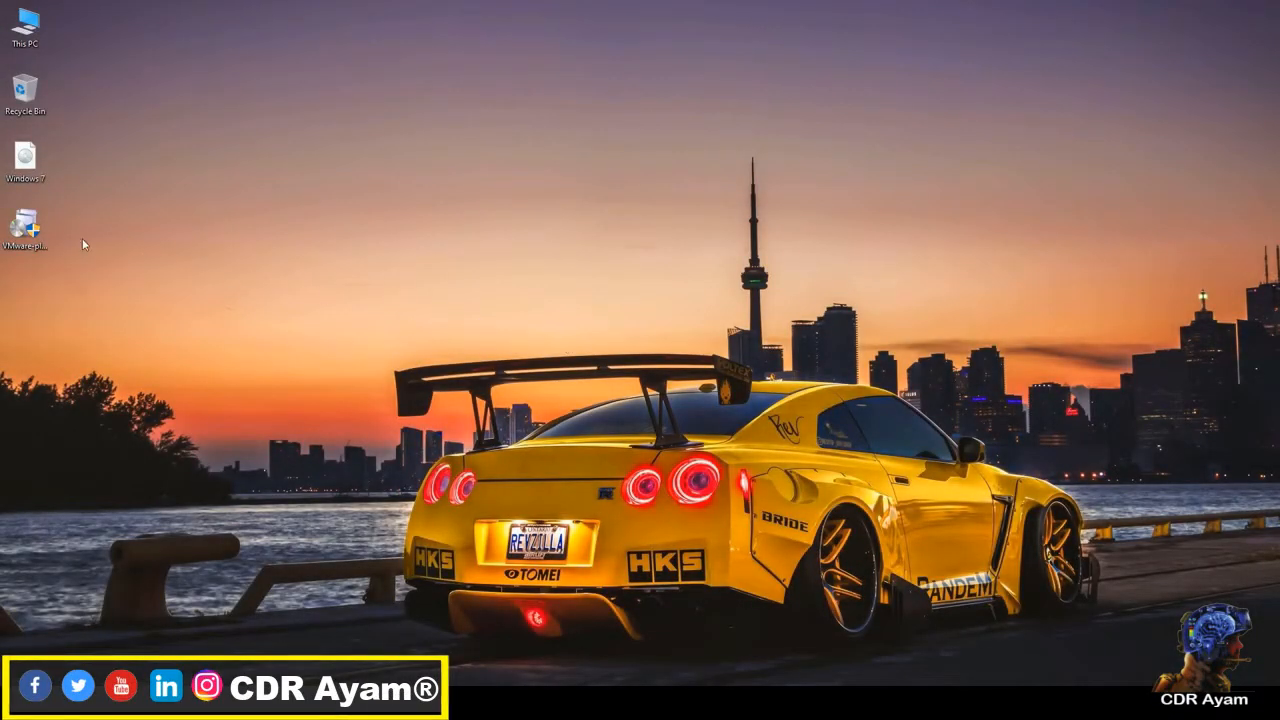
Step: Run the downloaded VMware Player installer from the desktop as administrator and allow it to make changes to the device
click(20, 228)
right_click(18, 228)
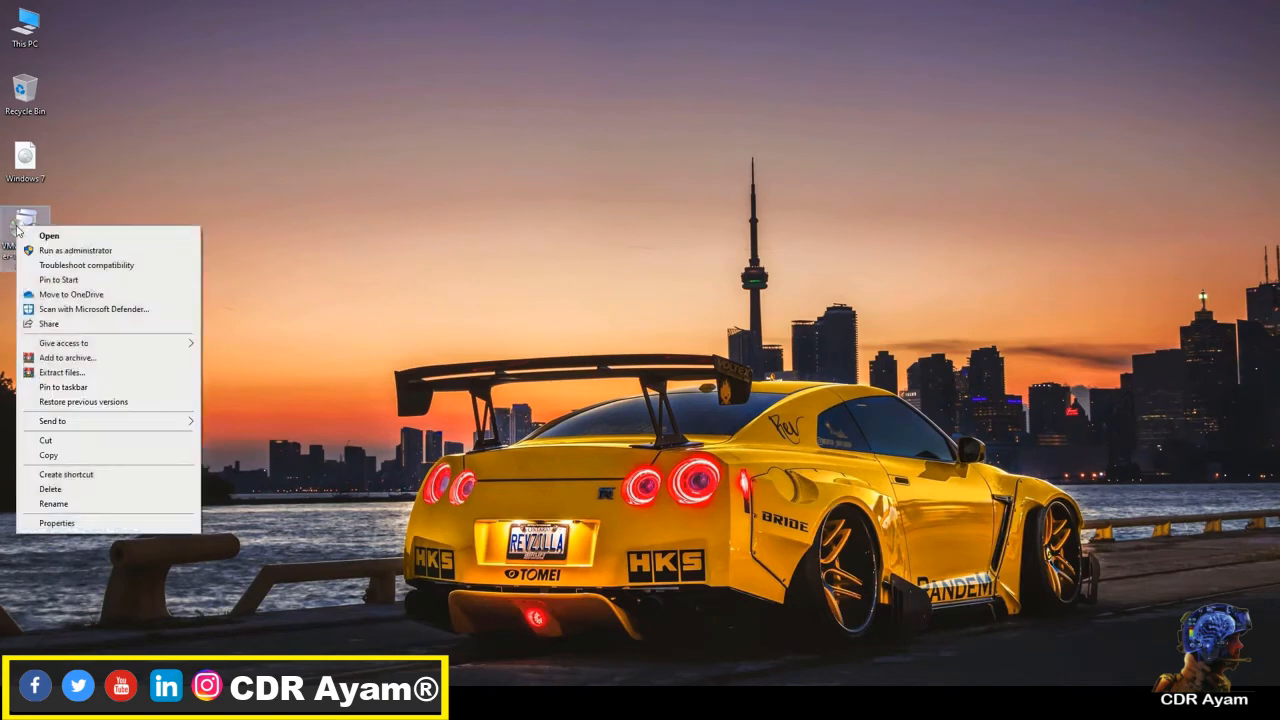
click(70, 252)
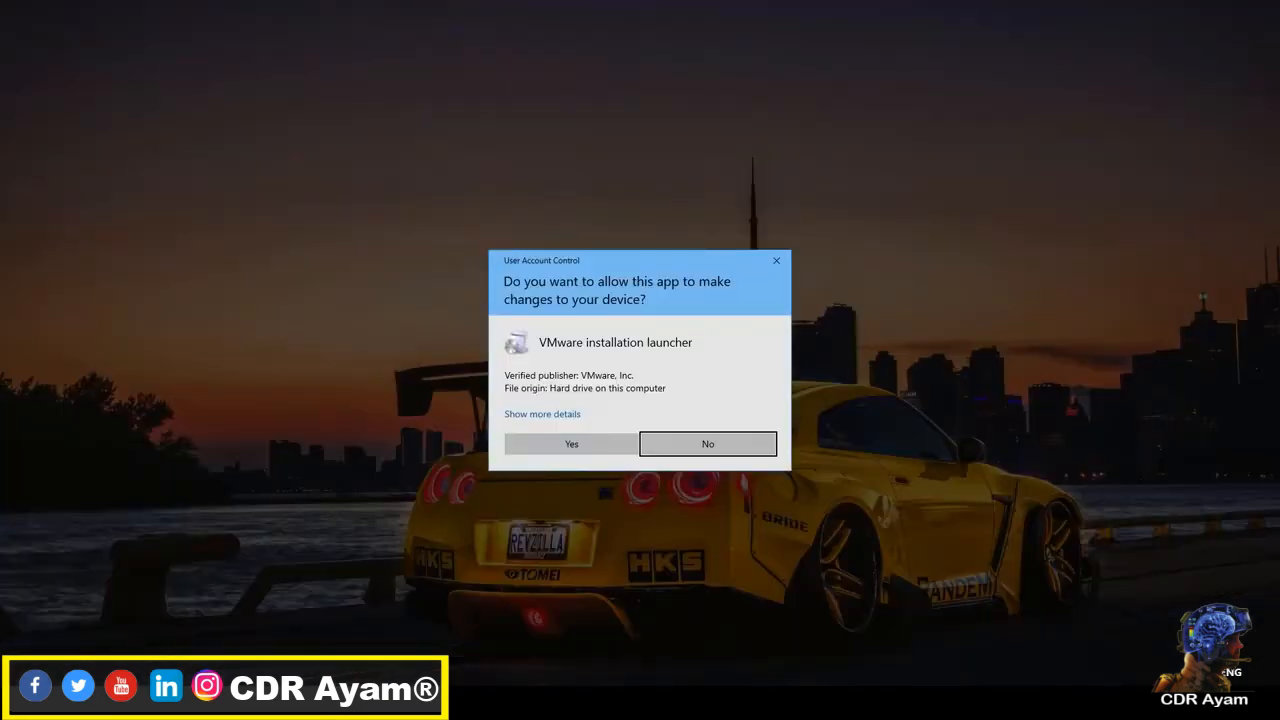
click(550, 447)
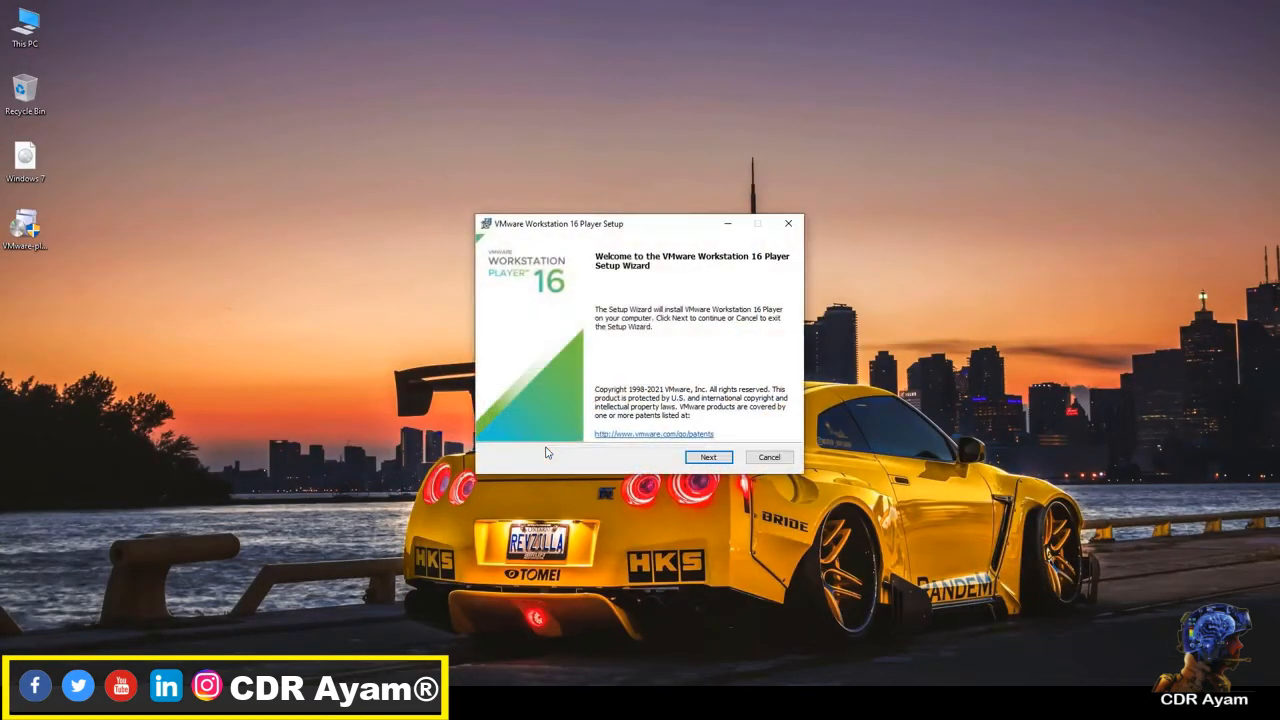
Step: Start the VMware Workstation 16 Player setup wizard and accept the End-User License Agreement to reach the custom setup page
click(708, 458)
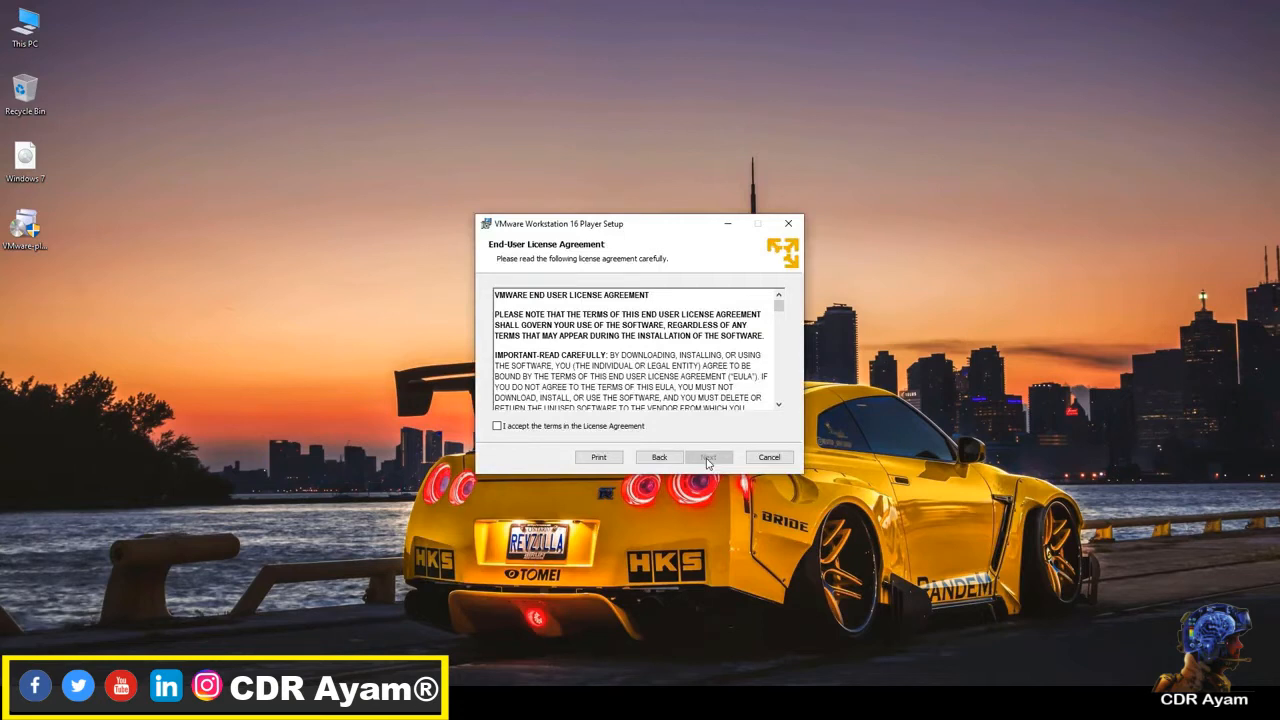
click(627, 428)
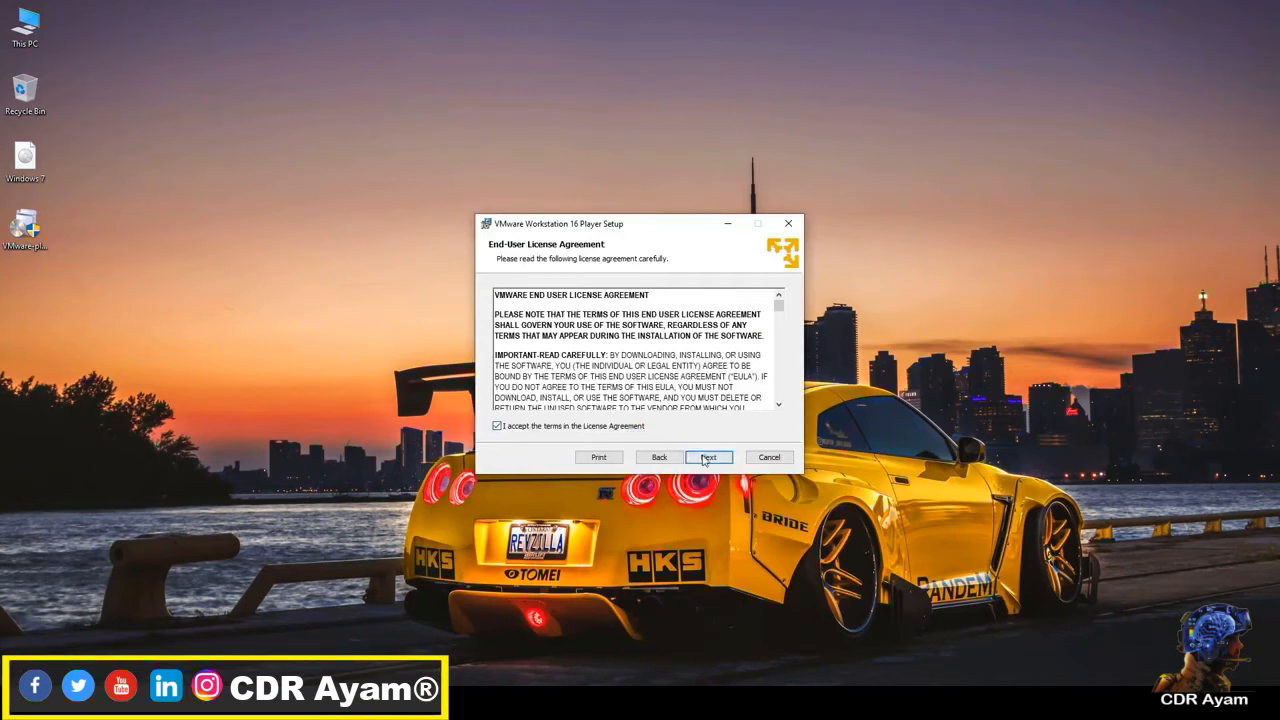
click(707, 461)
click(627, 428)
click(712, 464)
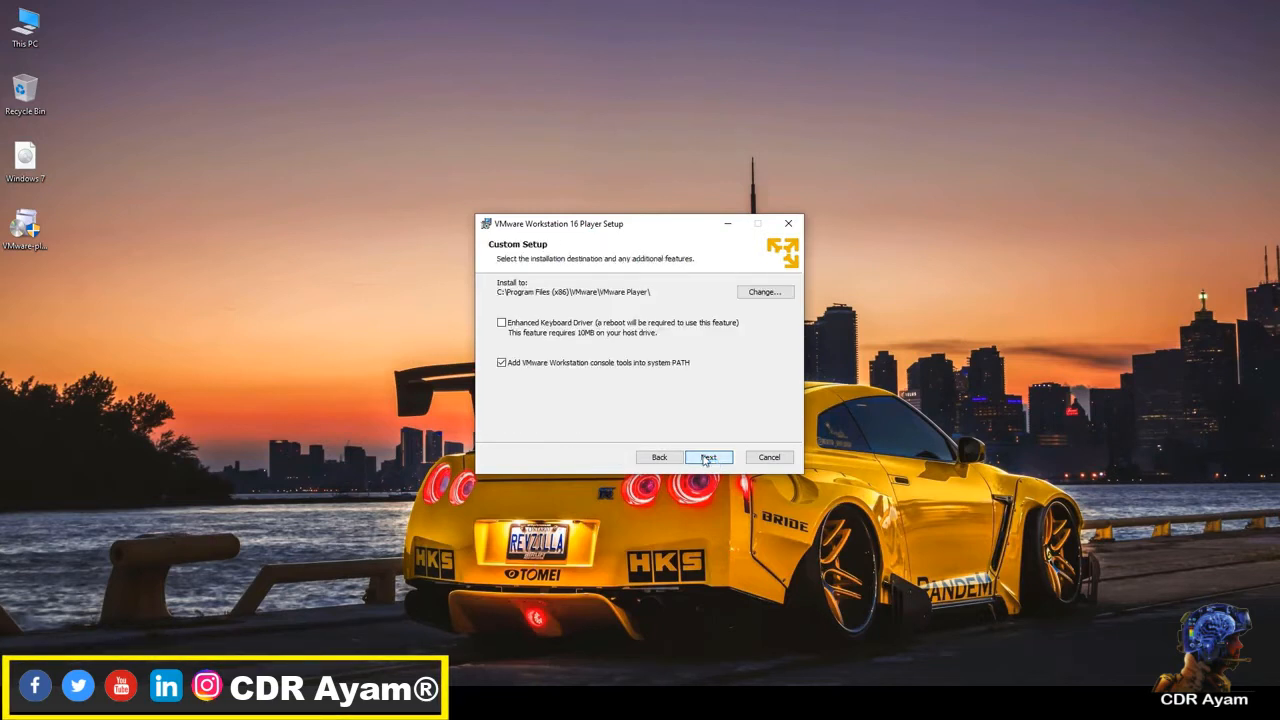
Step: Install the player in the default folder with desktop and Start Menu shortcuts, without joining the Customer Experience Improvement Program, and finish the wizard
click(706, 458)
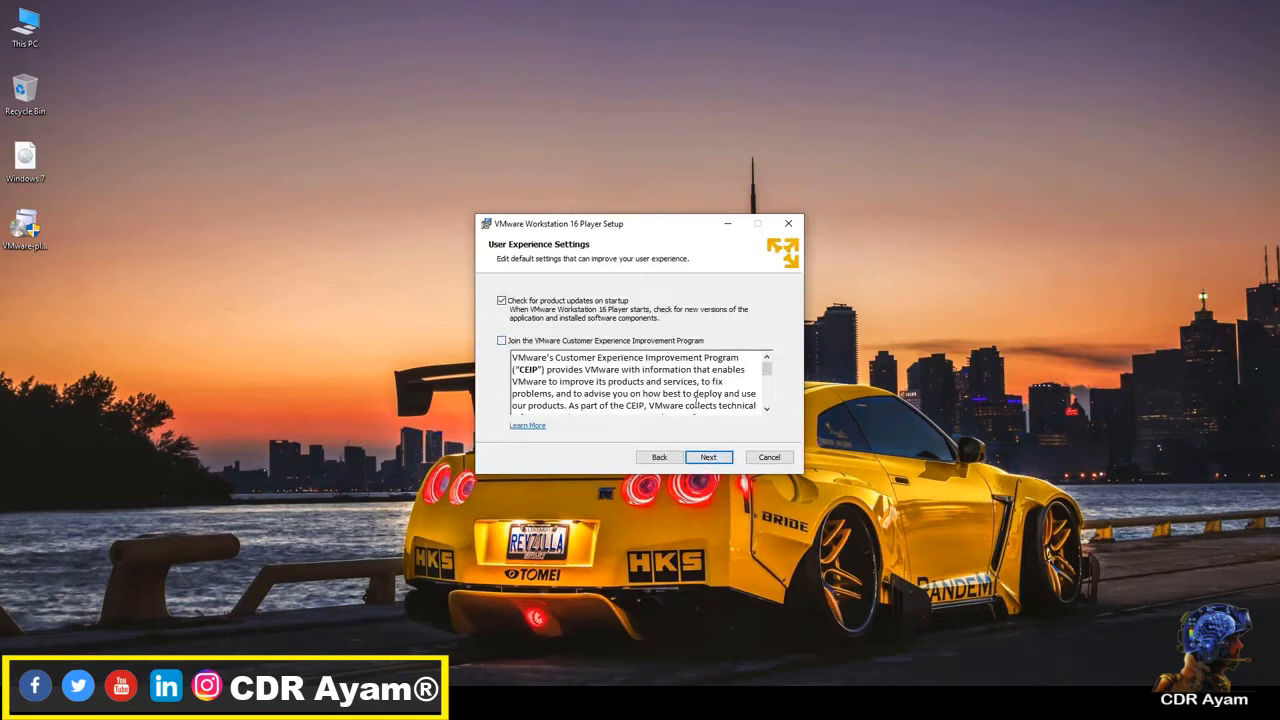
click(709, 457)
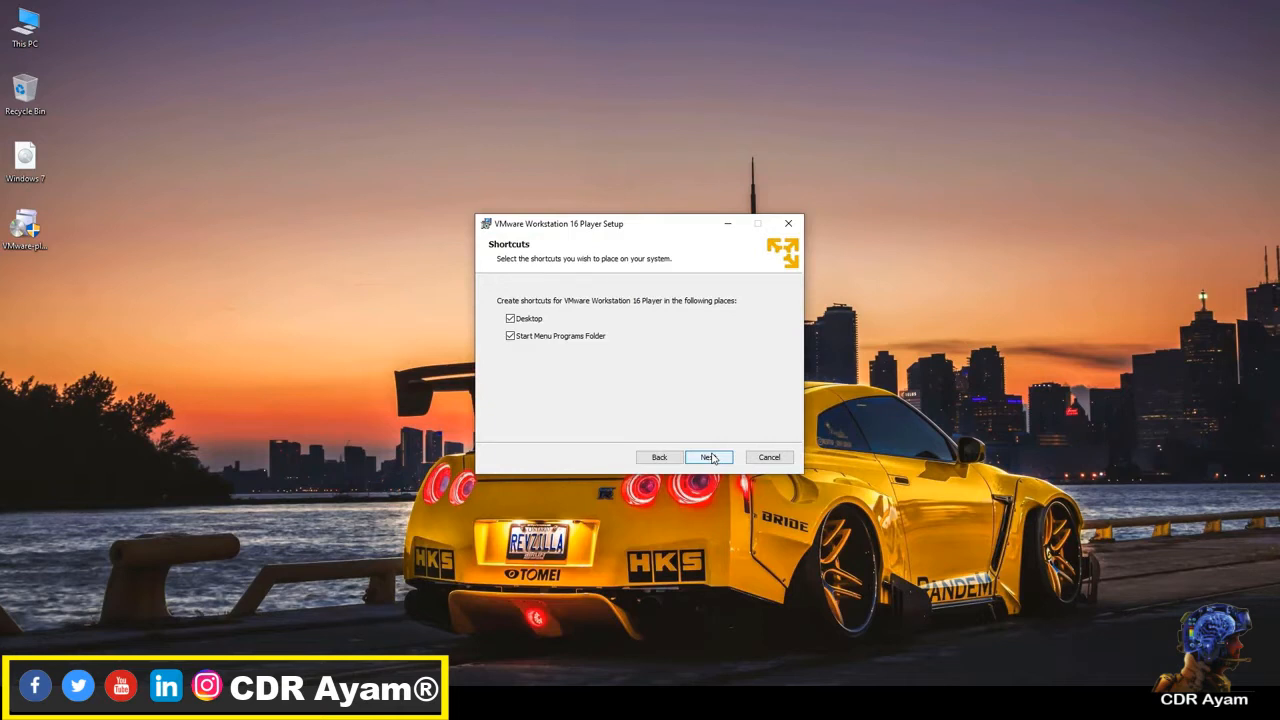
click(716, 459)
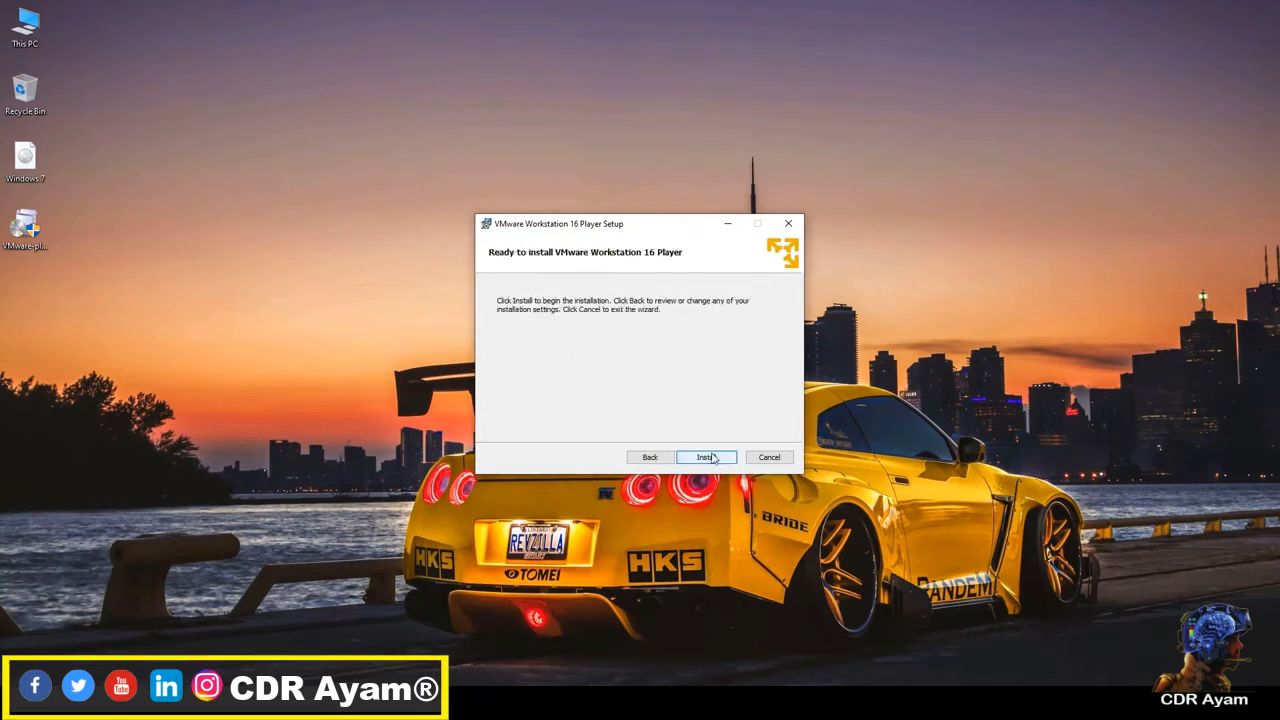
click(707, 457)
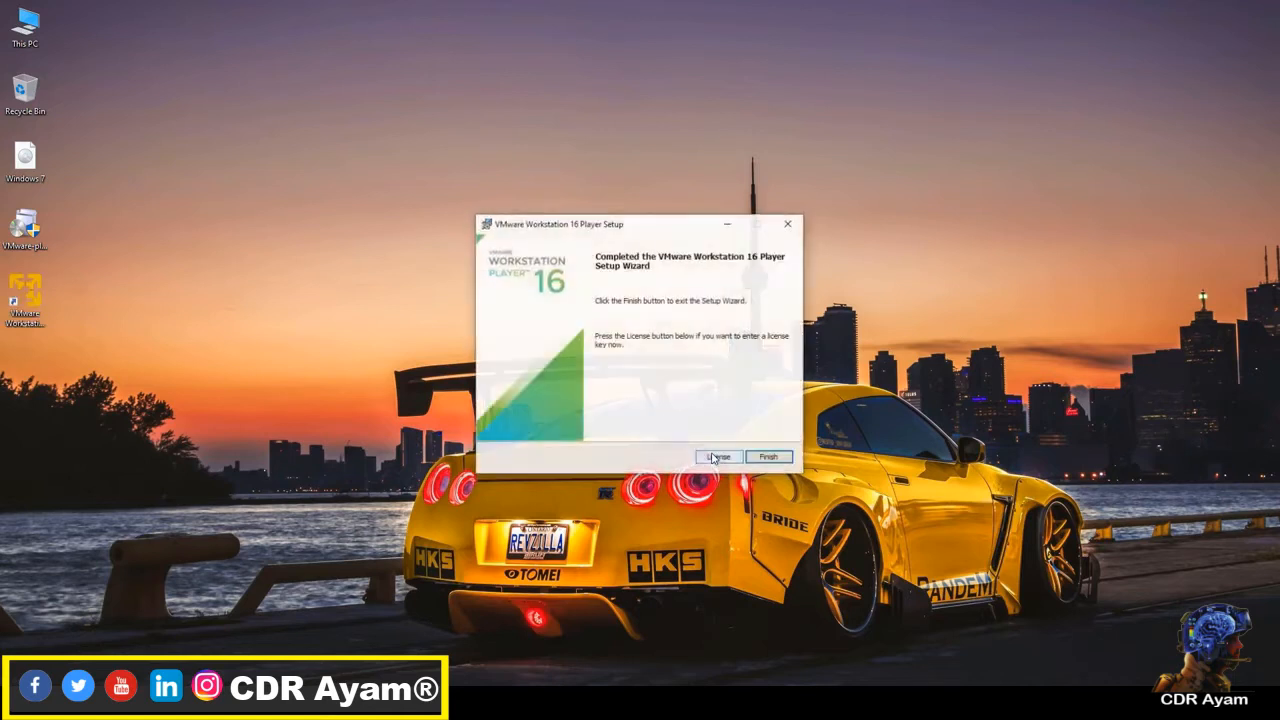
click(769, 458)
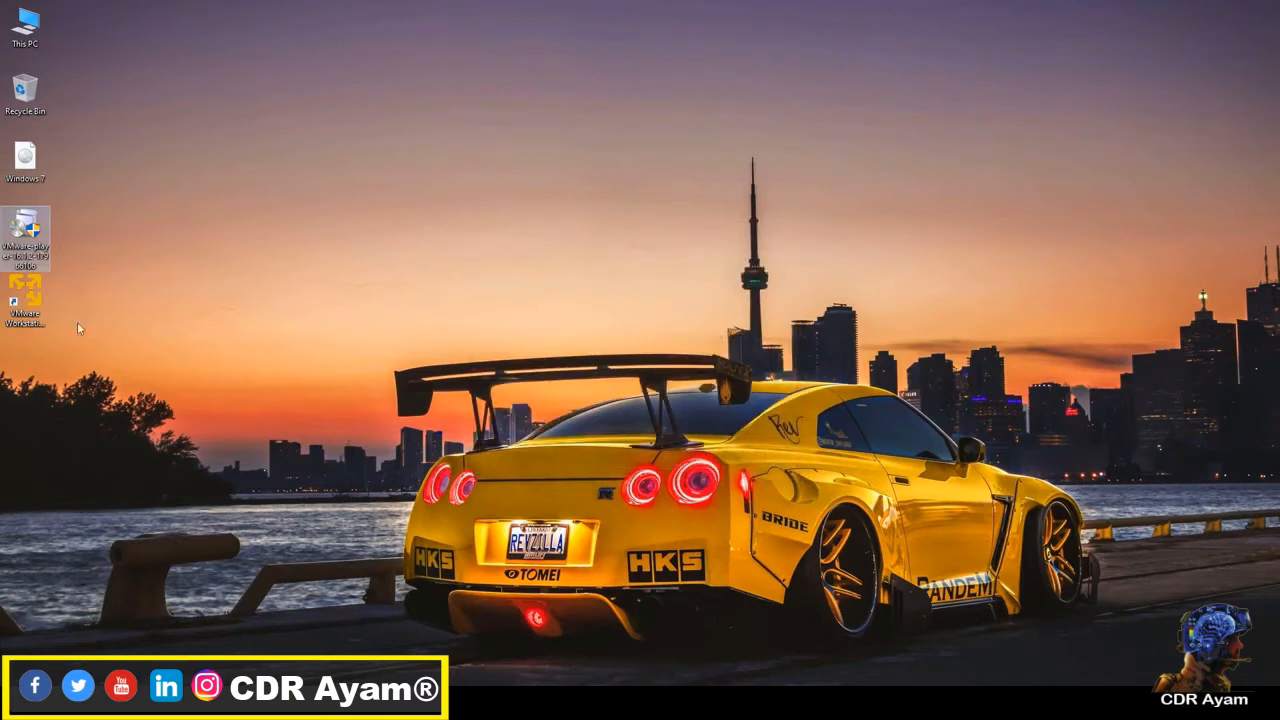
Step: Launch VMware Workstation 16 Player for free non-commercial use, and enlarge and centre its window on the desktop
click(31, 296)
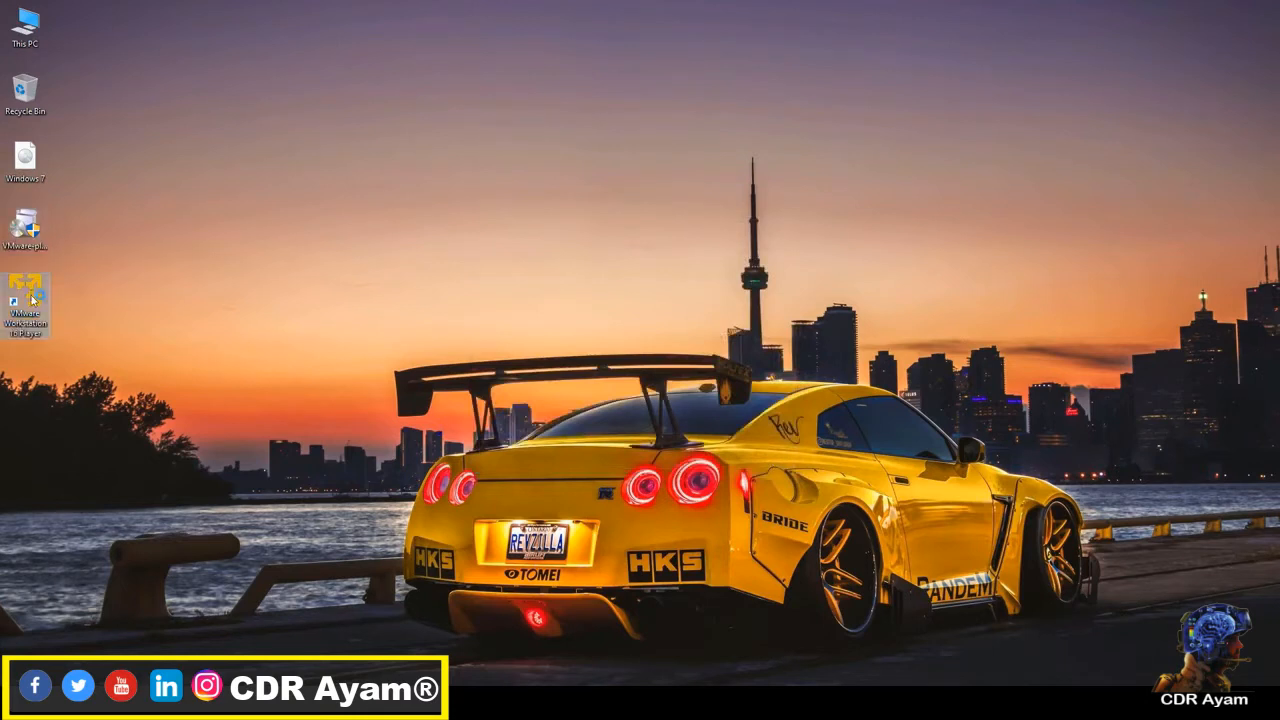
double_click(31, 296)
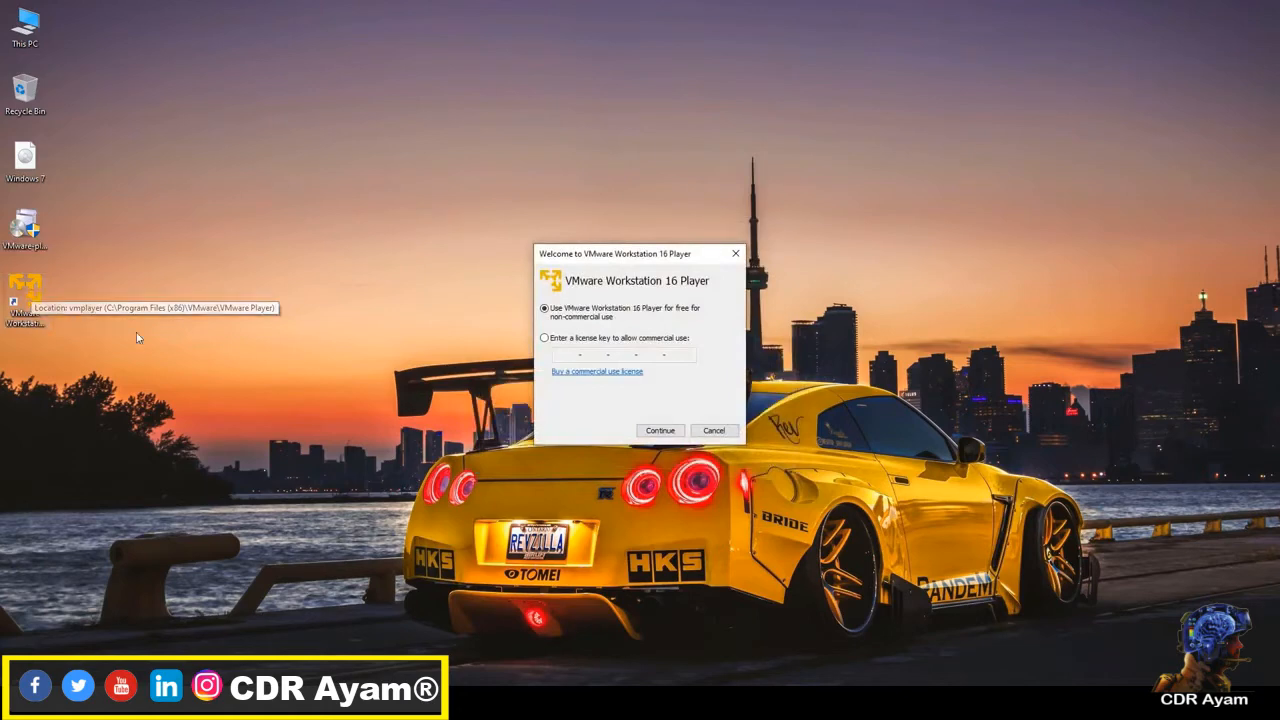
click(660, 431)
click(660, 431)
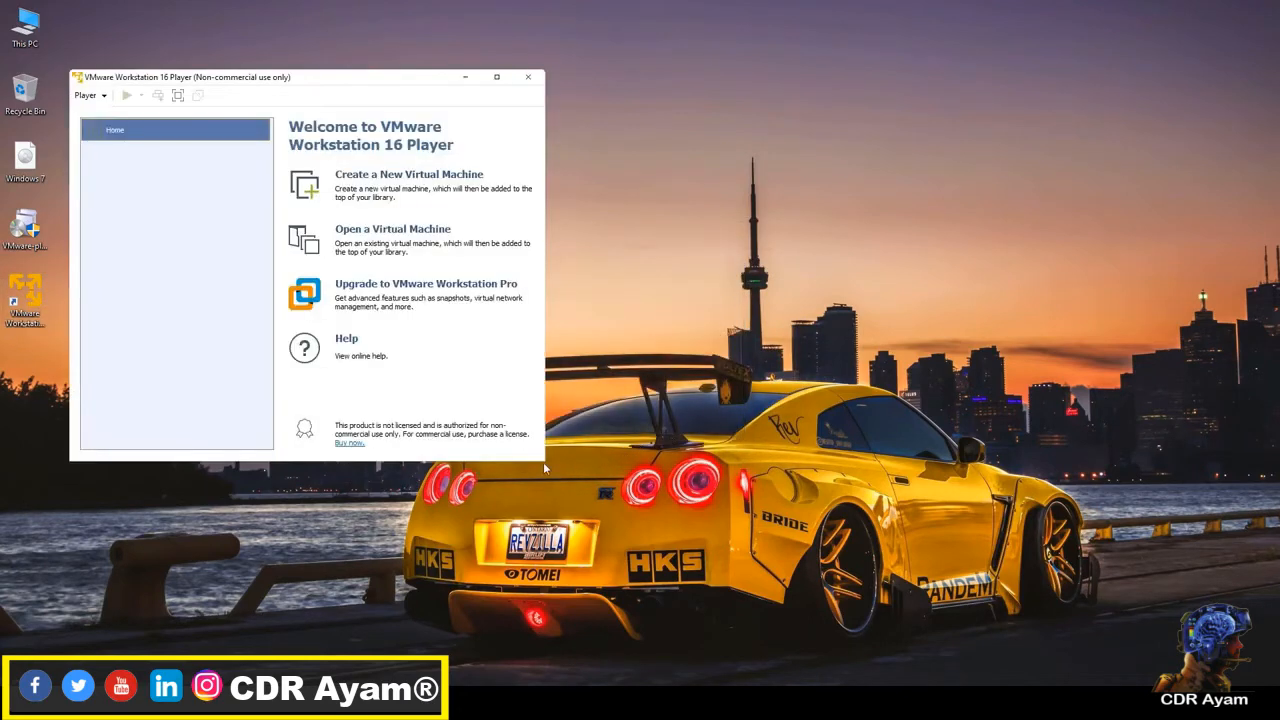
drag(548, 464, 1036, 592)
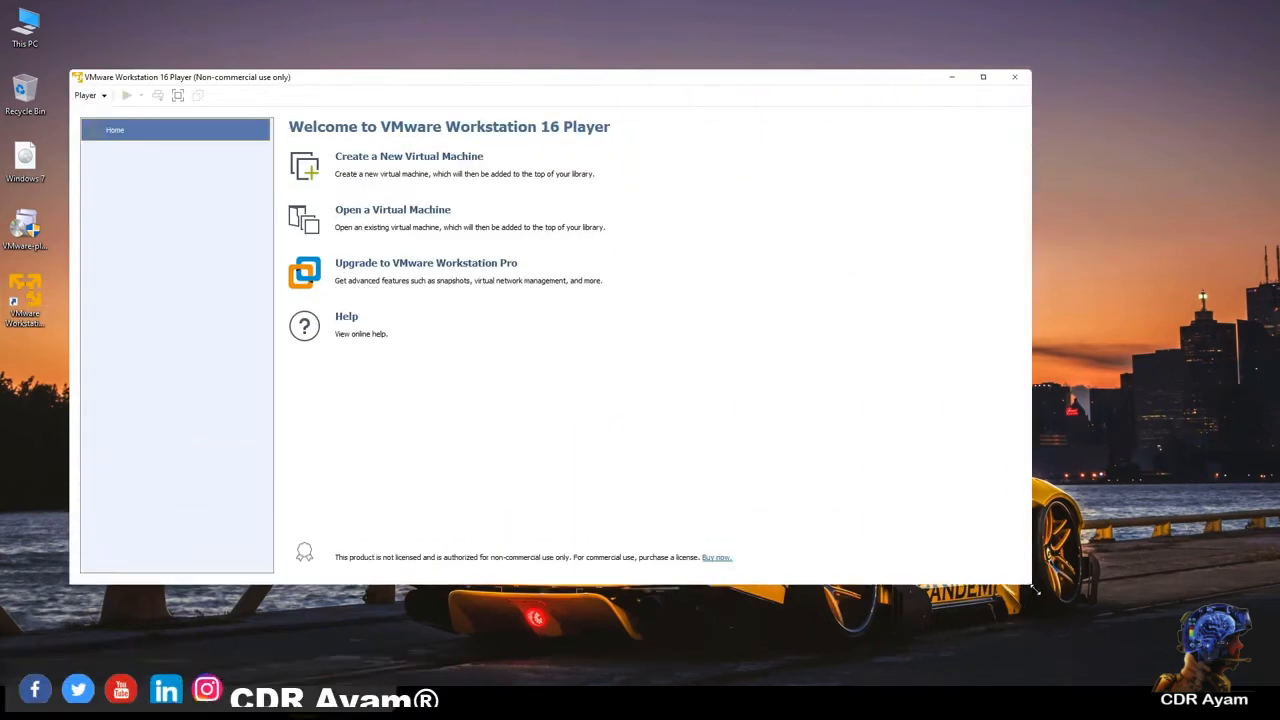
drag(503, 80, 657, 93)
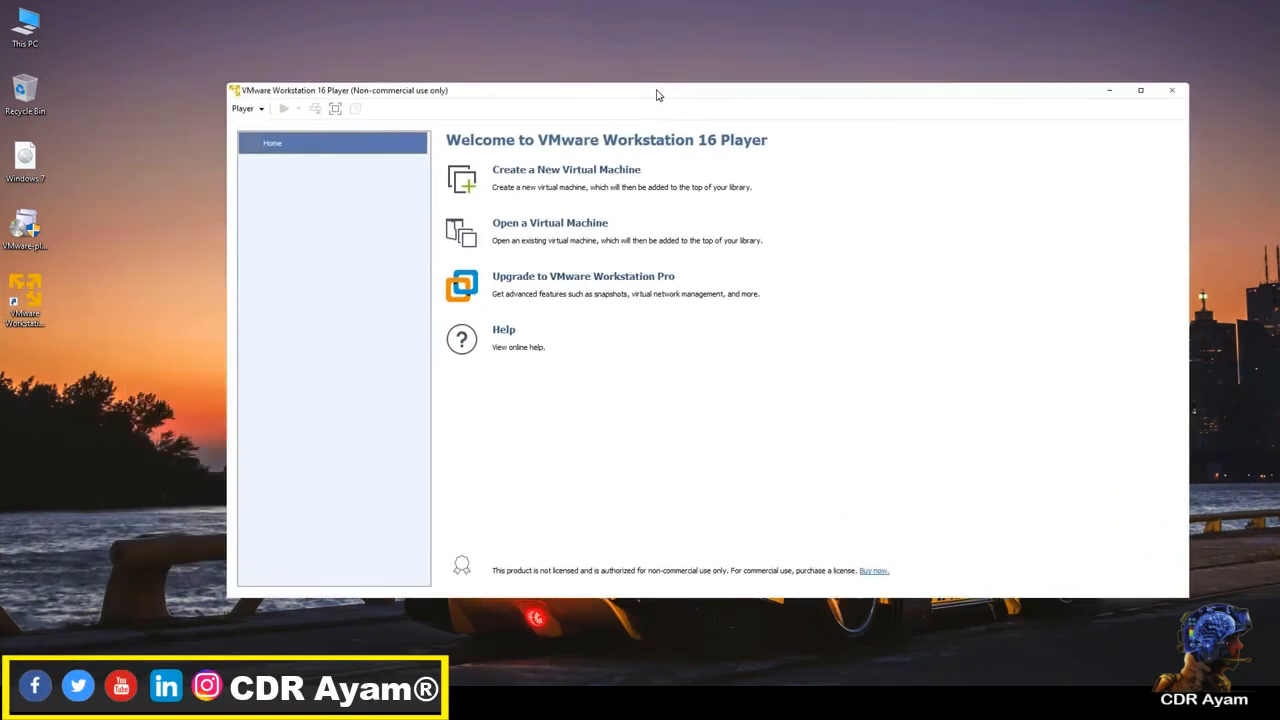
Step: Start a new virtual machine that installs from the Windows 7 ISO image on the Desktop
click(604, 175)
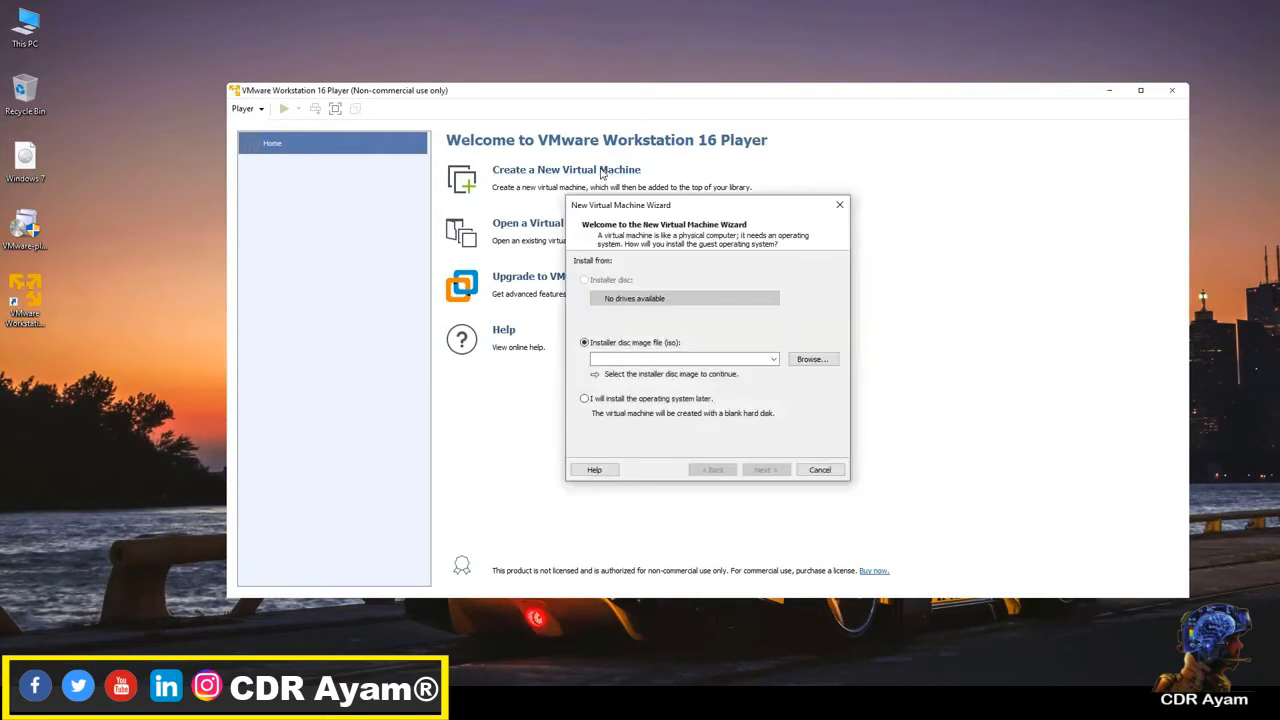
click(807, 362)
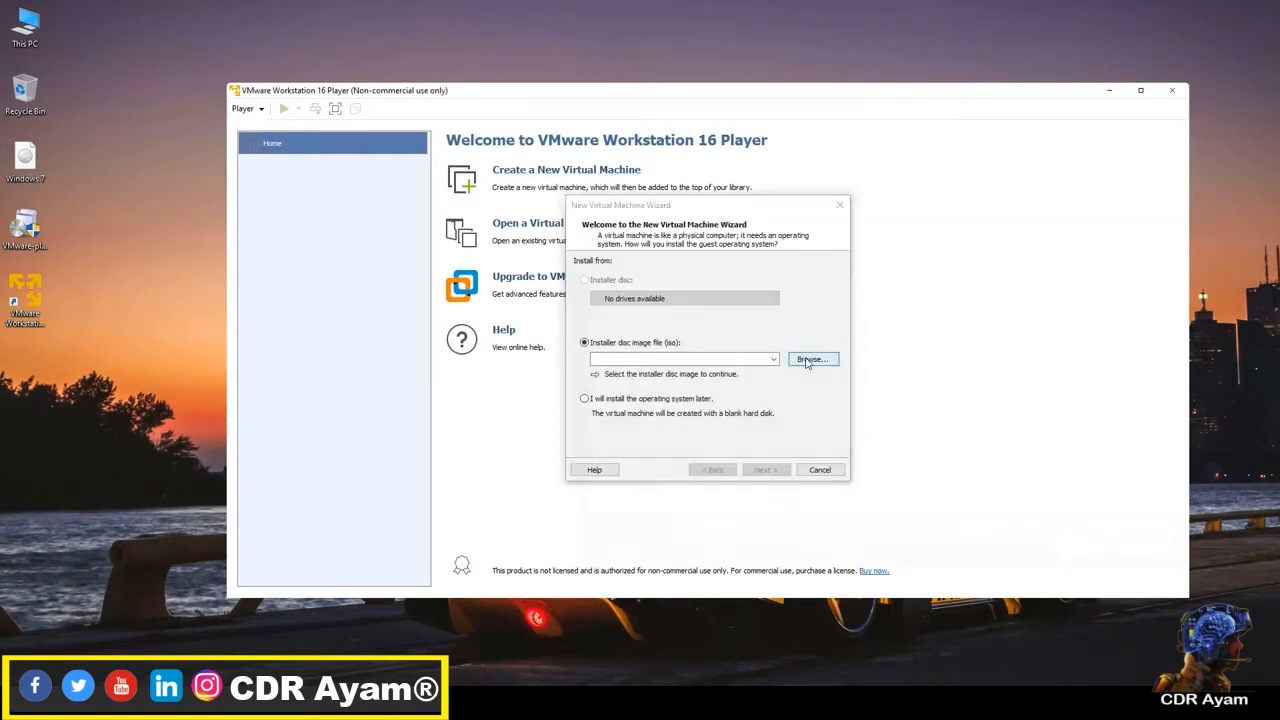
drag(800, 234, 548, 168)
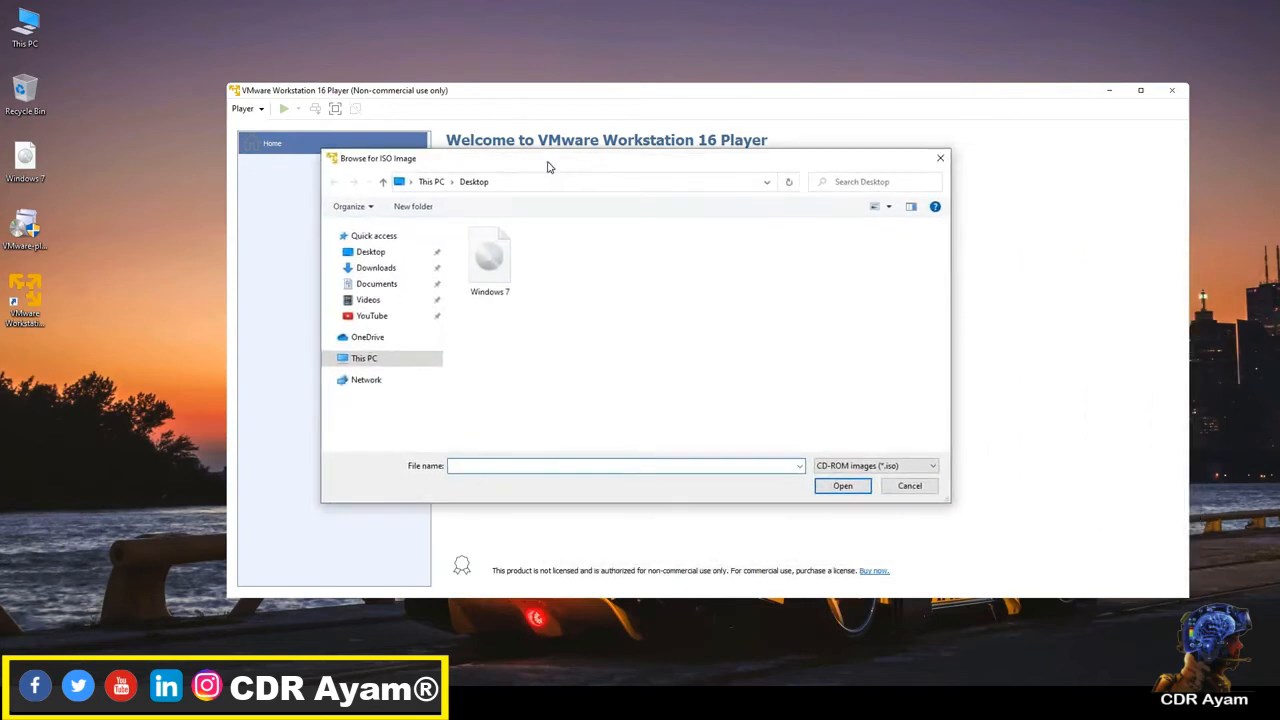
click(490, 260)
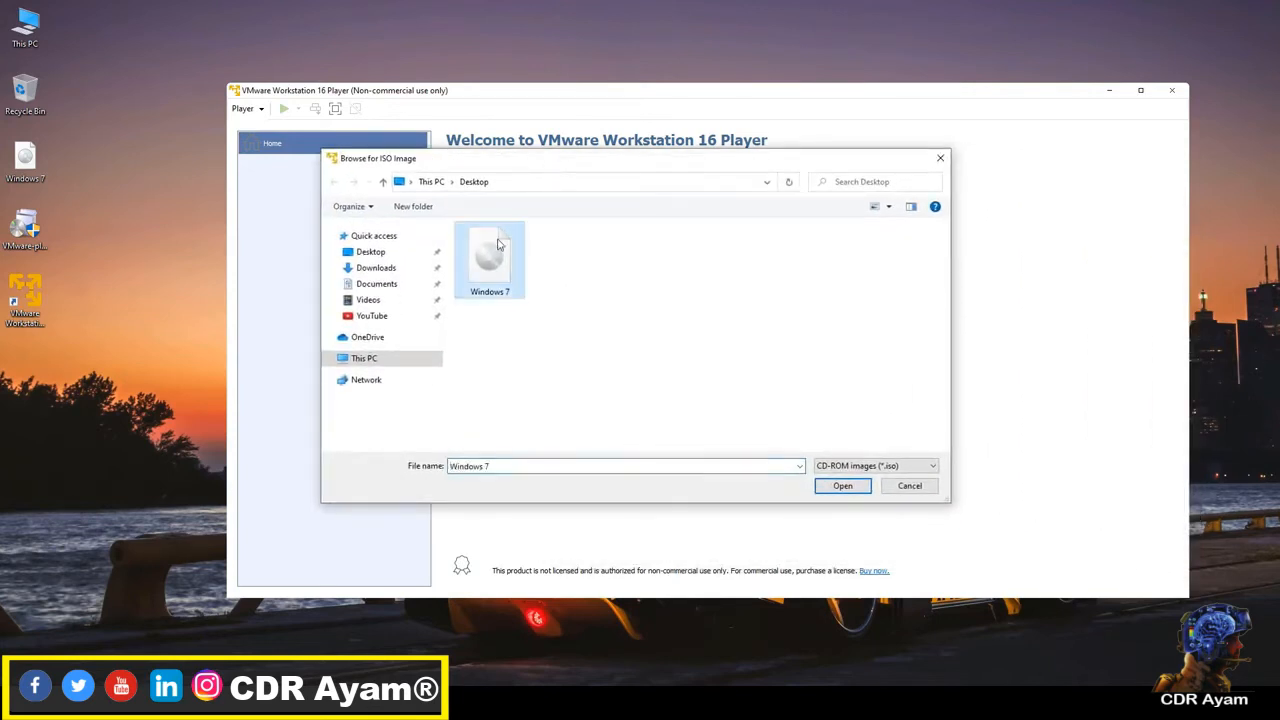
click(820, 486)
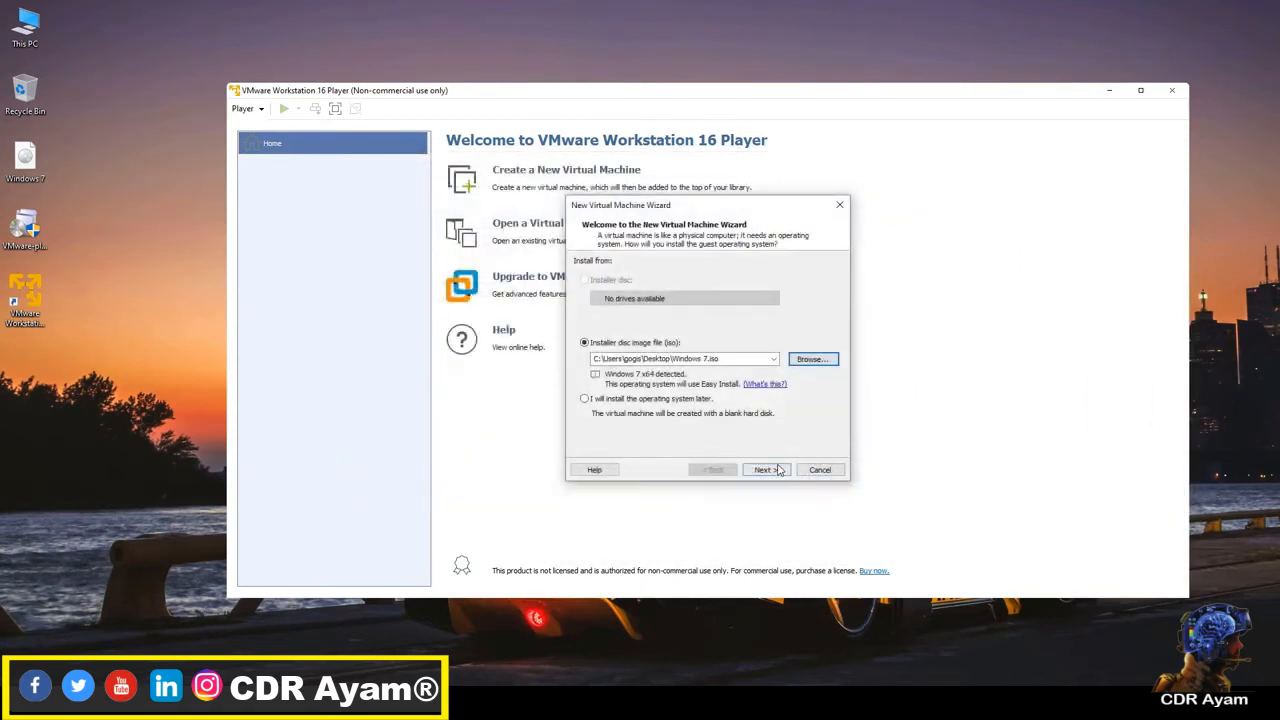
click(766, 469)
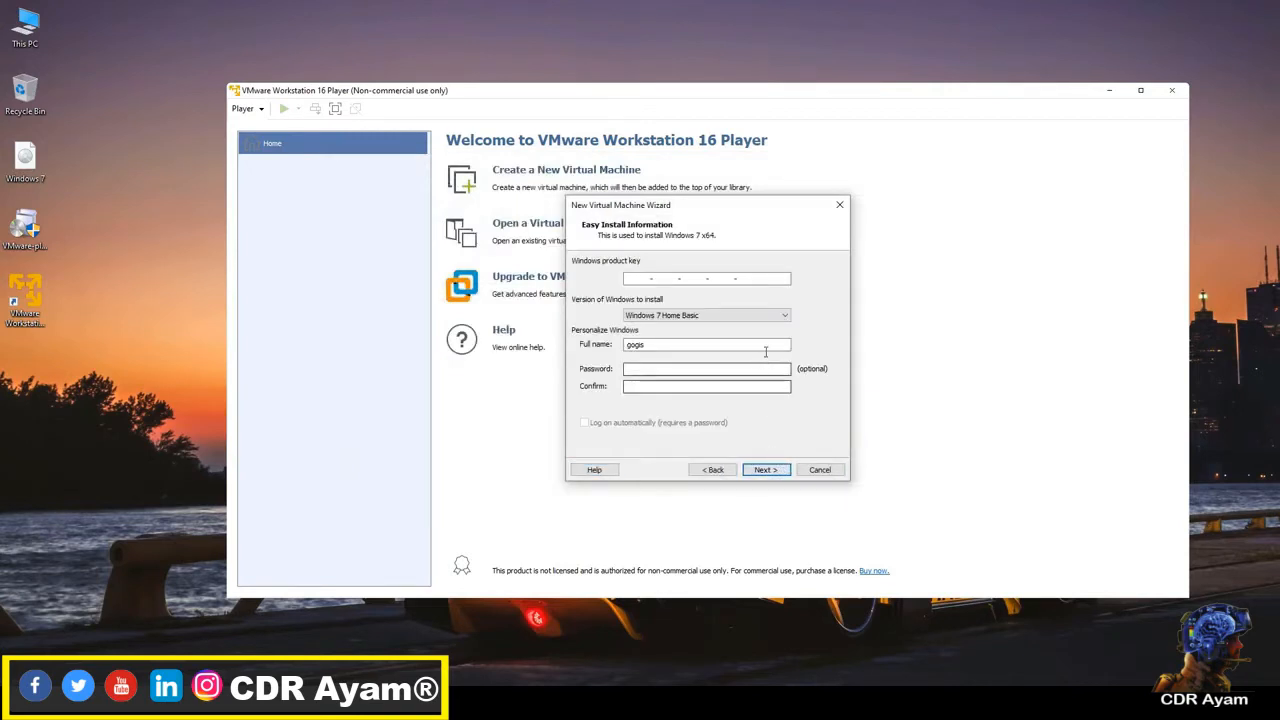
Step: Choose Windows 7 Ultimate as the version to install and continue without a product key or password
click(755, 318)
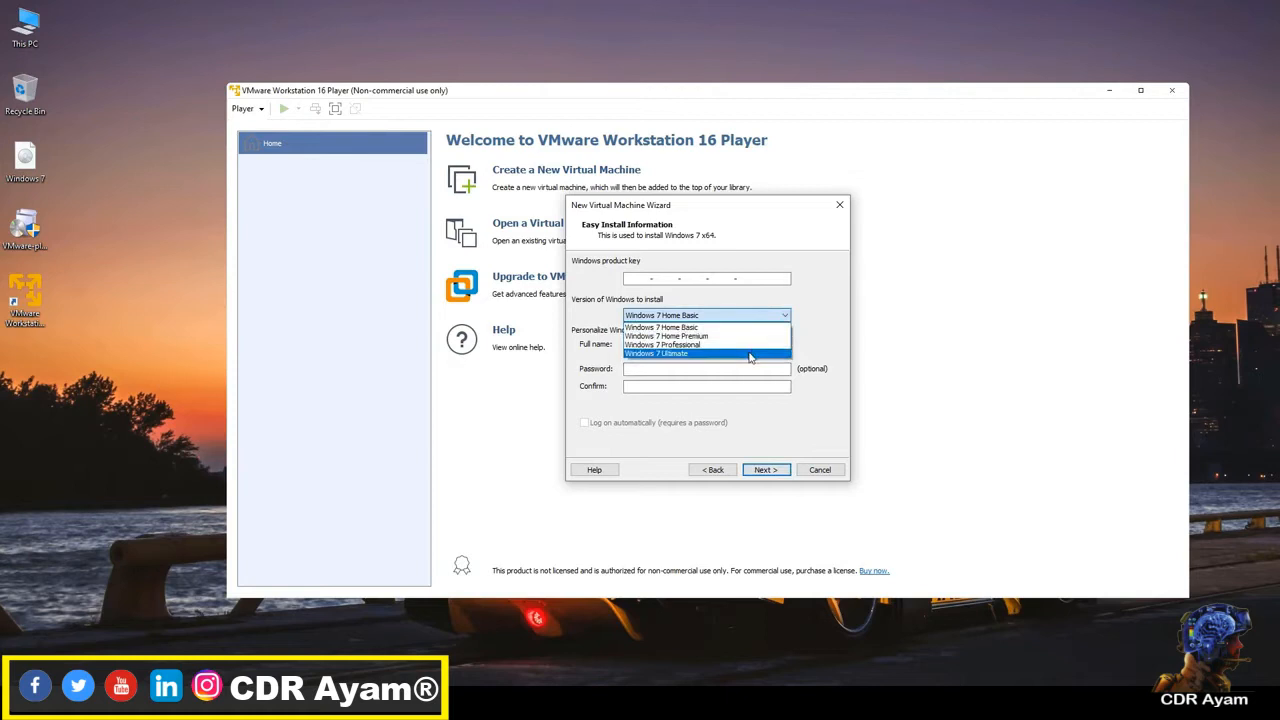
click(751, 353)
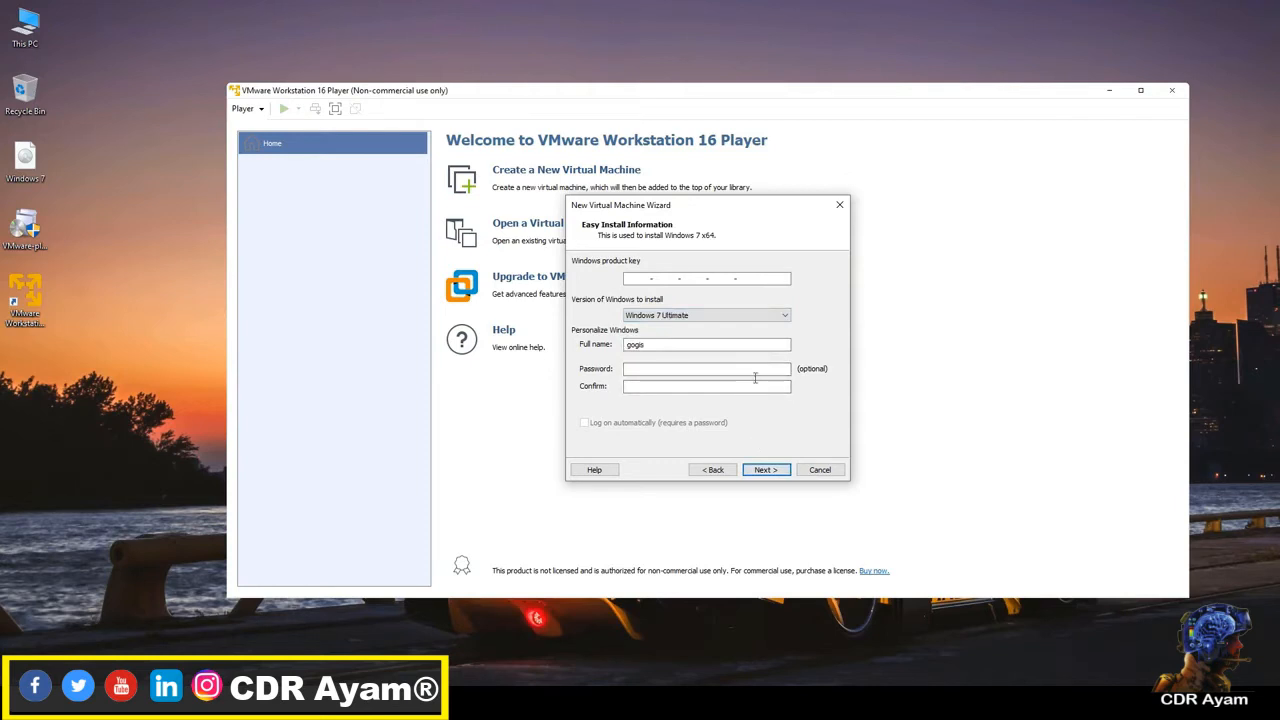
click(762, 476)
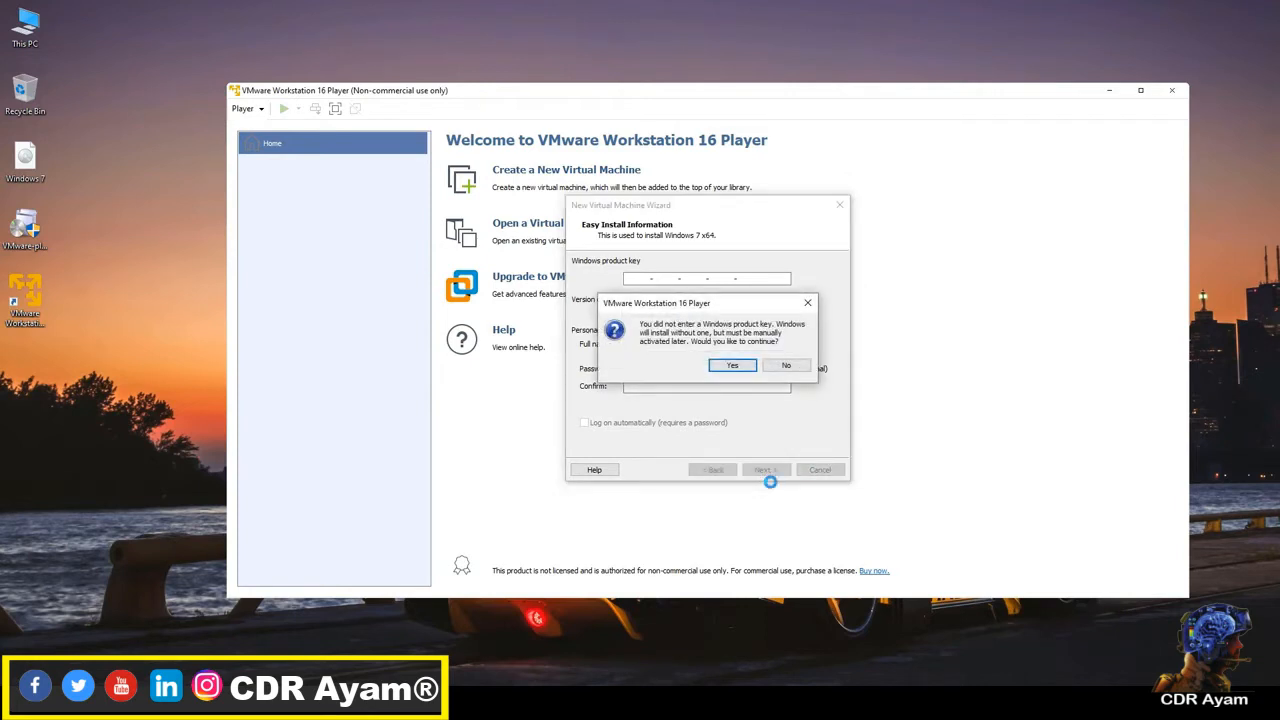
click(738, 367)
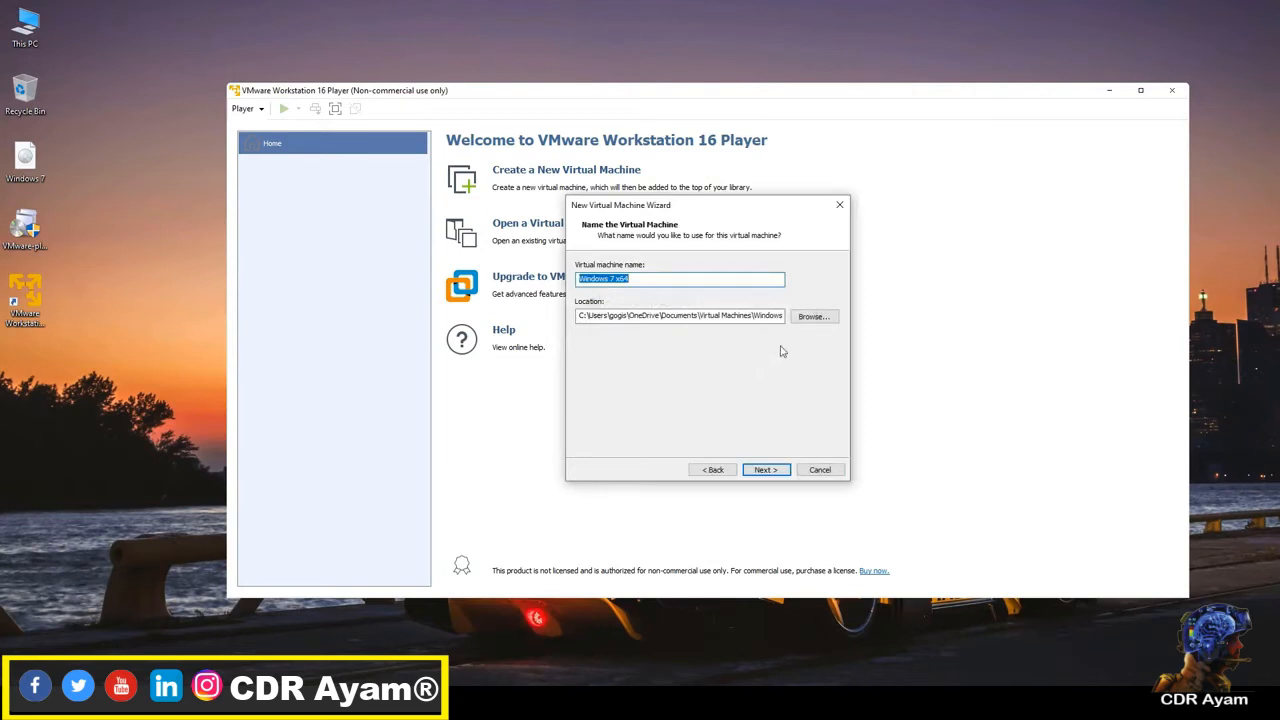
Step: Set the virtual machine's location to Local Disk (D:), keep the name Windows 7 x64, and proceed to the disk capacity page
click(822, 318)
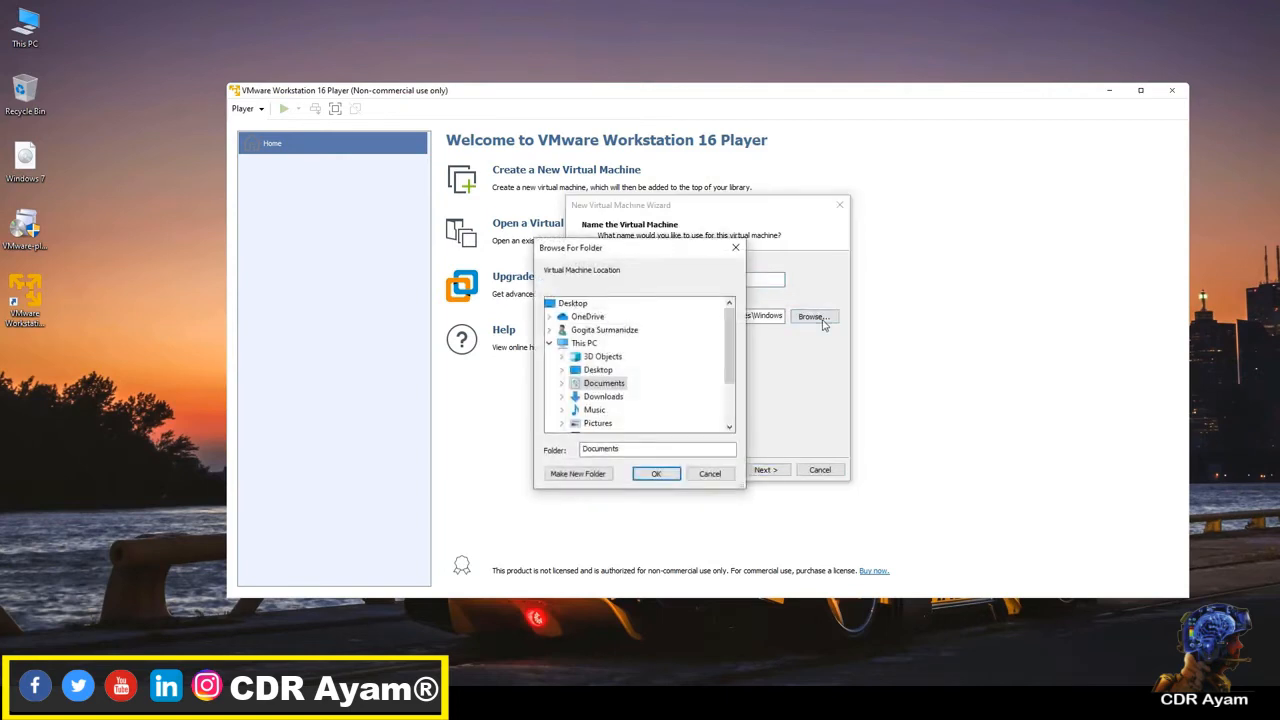
drag(732, 348, 730, 397)
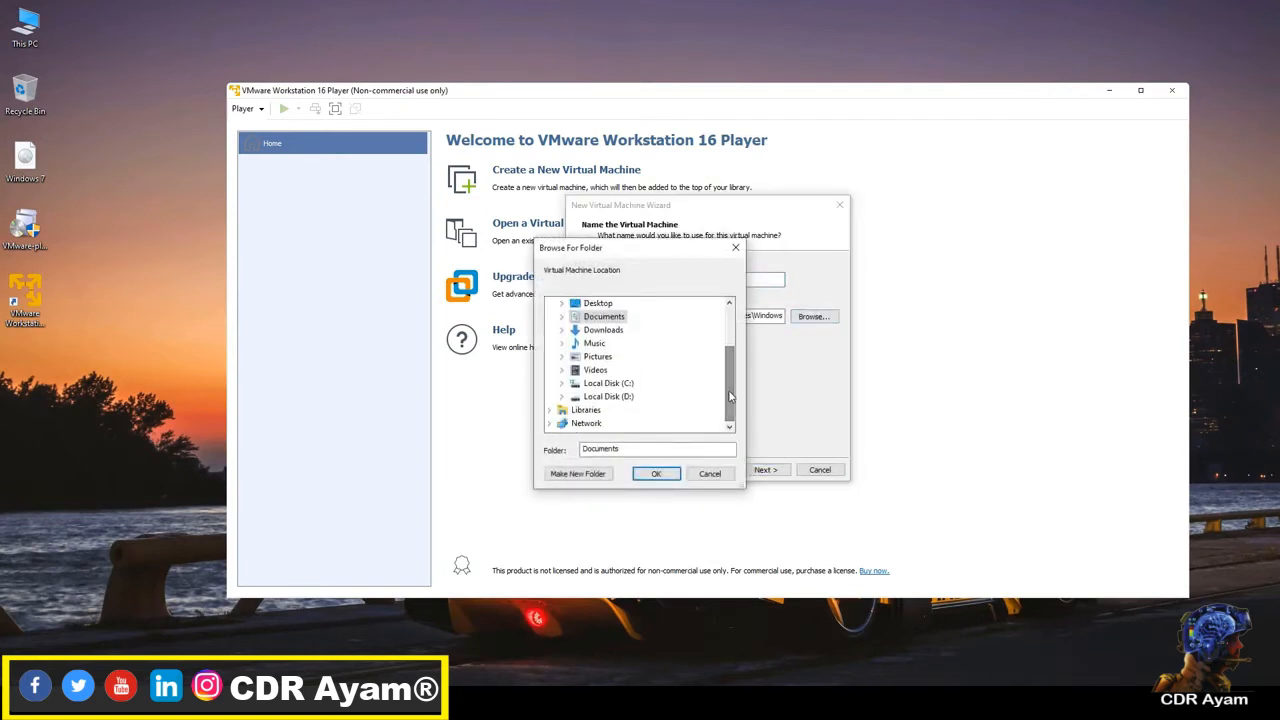
double_click(628, 396)
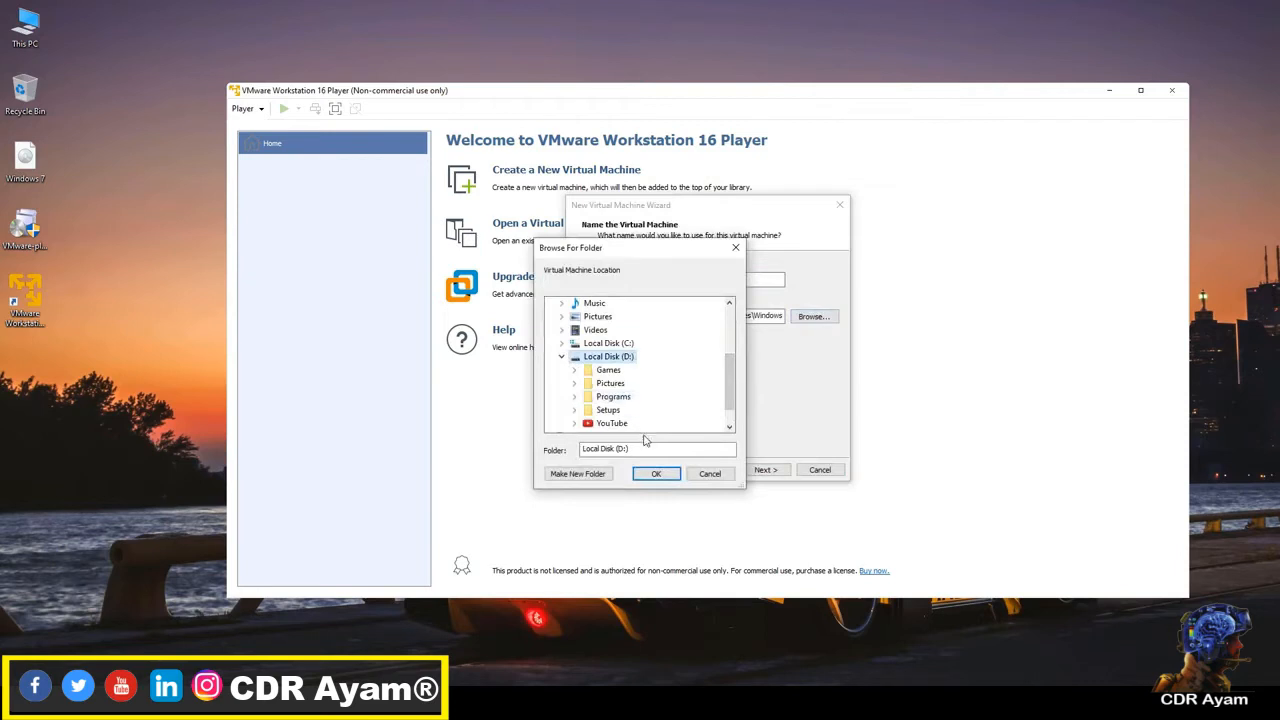
click(660, 475)
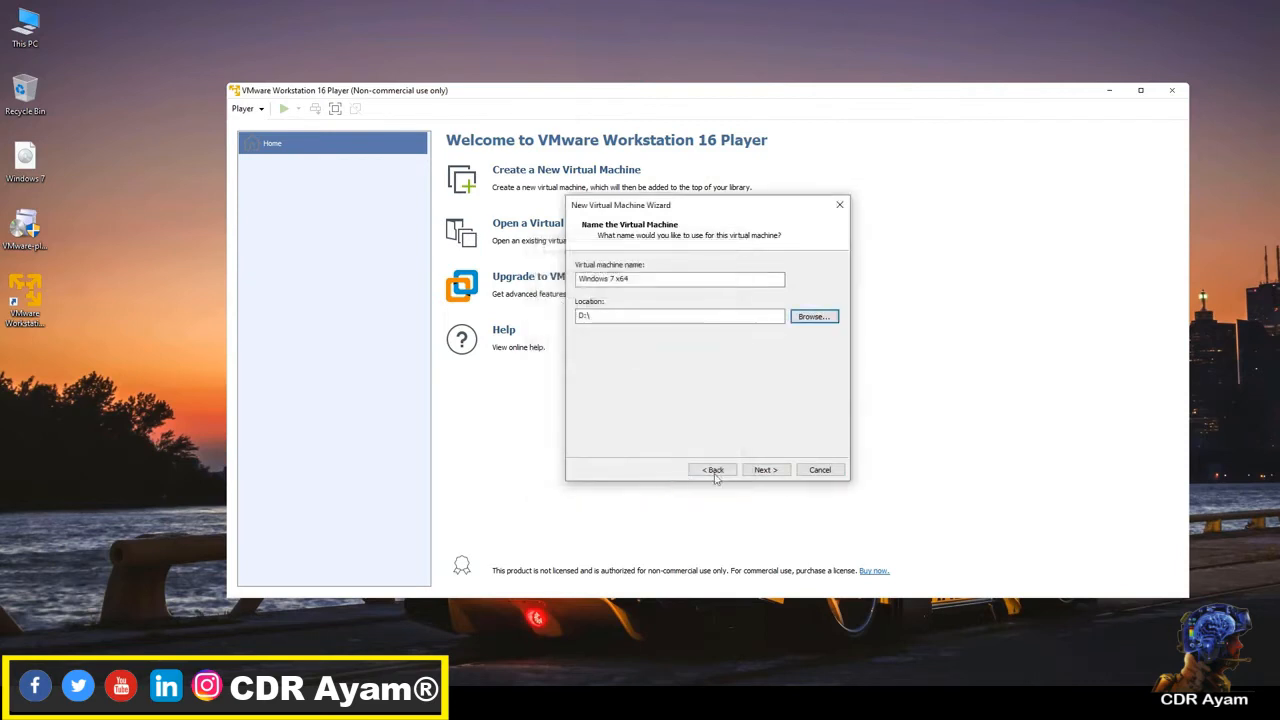
click(765, 470)
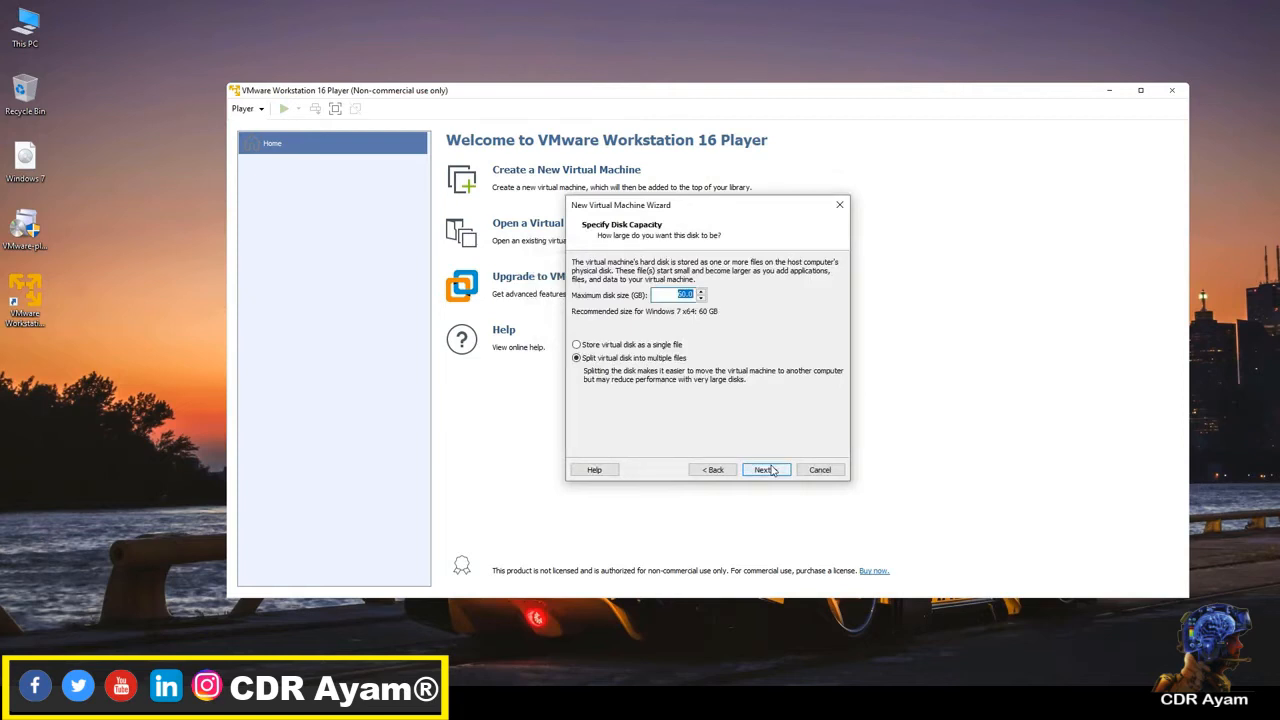
Step: Accept the 60 GB maximum disk size split into multiple files, and open the virtual machine's hardware customization
click(766, 470)
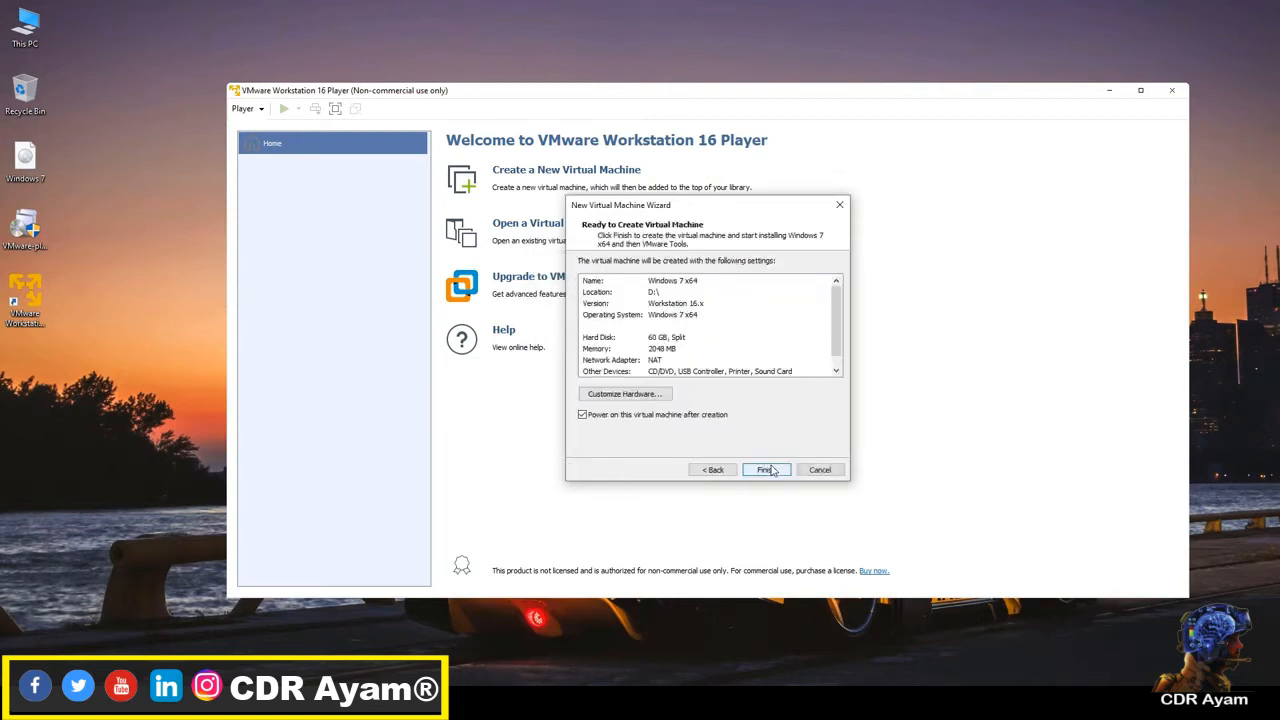
click(768, 470)
click(645, 398)
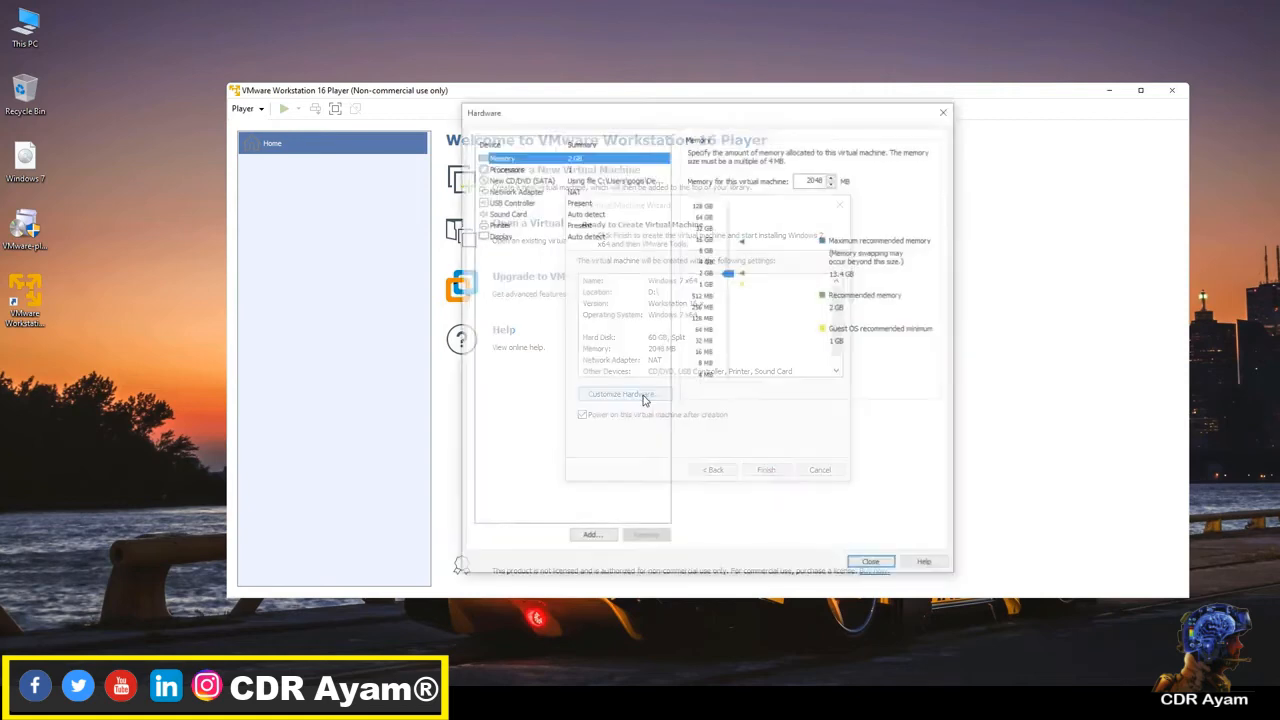
Step: Check the host computer's installed memory in Task Manager, and set the virtual machine's memory to 4096 MB
key(ctrl+shift+Escape)
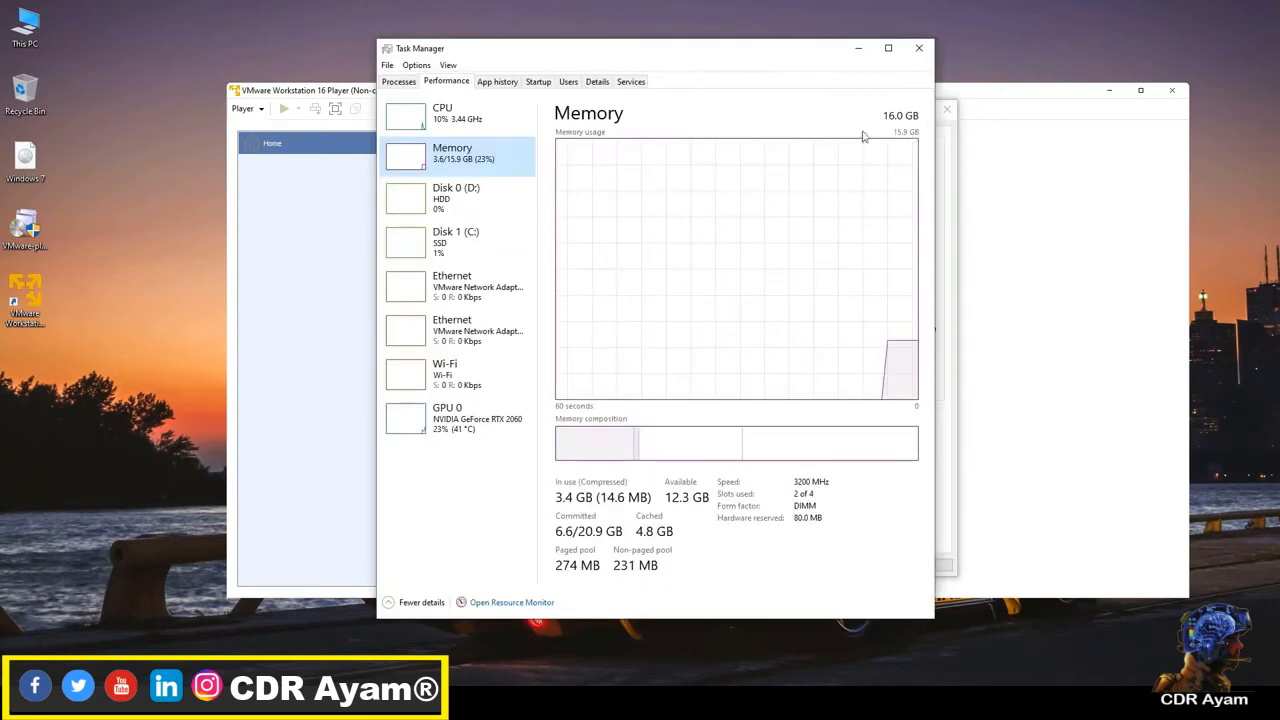
click(856, 50)
drag(731, 272, 731, 268)
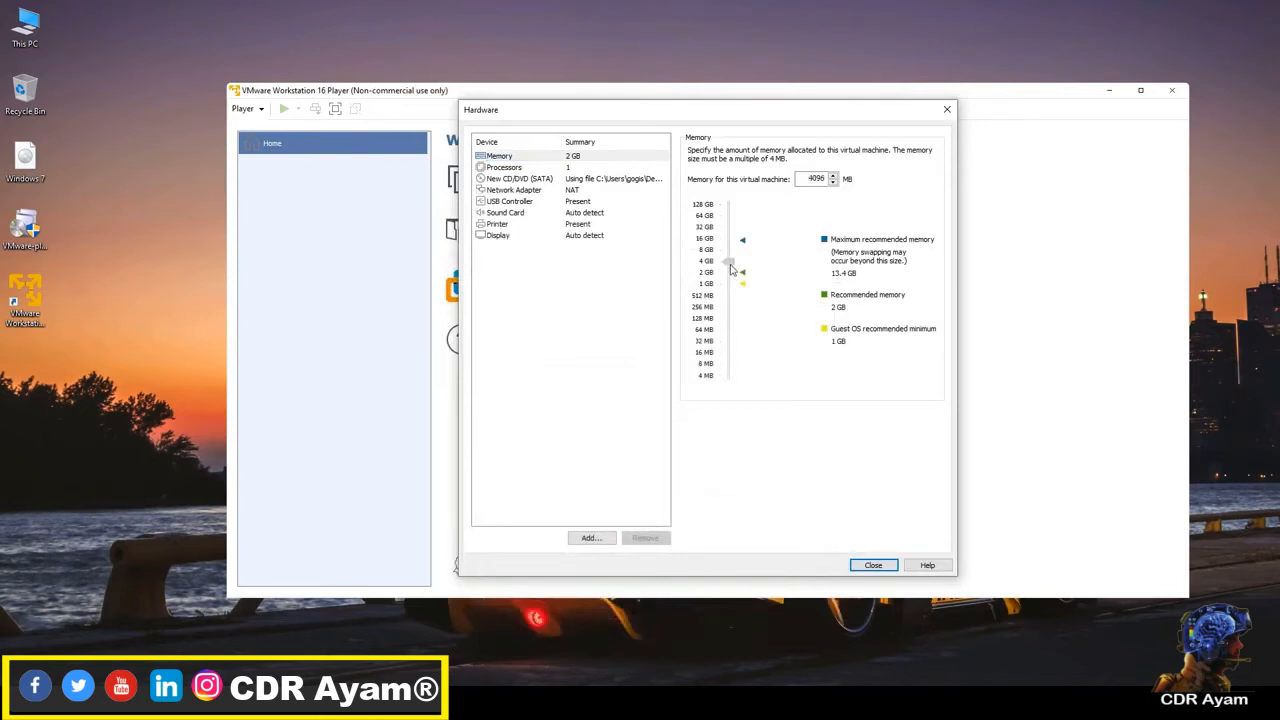
Step: Set the number of processor cores to 2, and finish creating the virtual machine with power-on after creation enabled
click(574, 168)
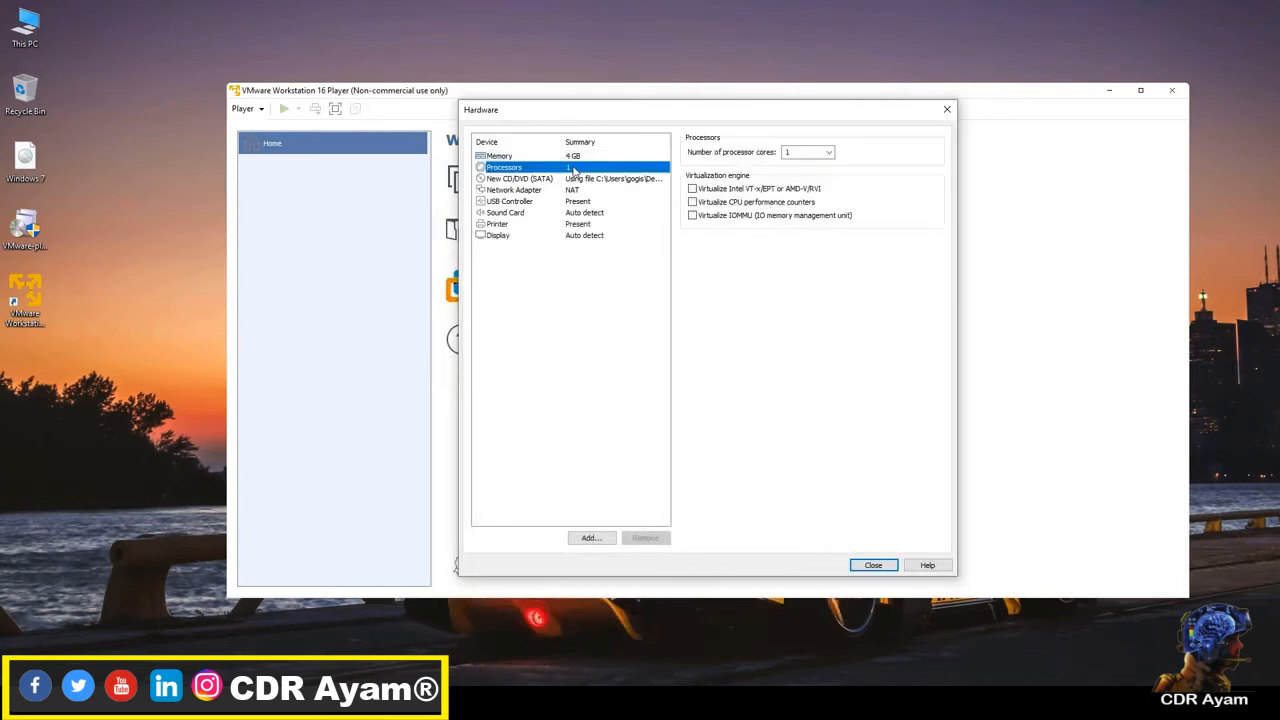
click(829, 153)
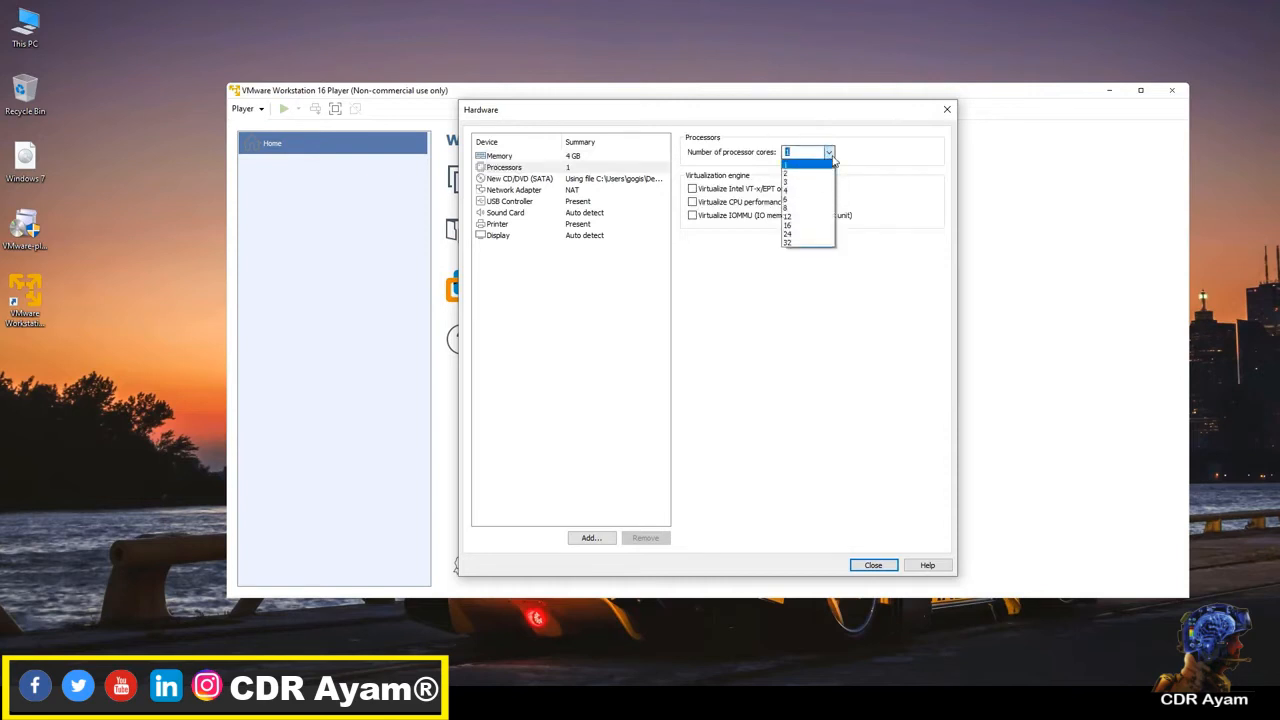
click(823, 173)
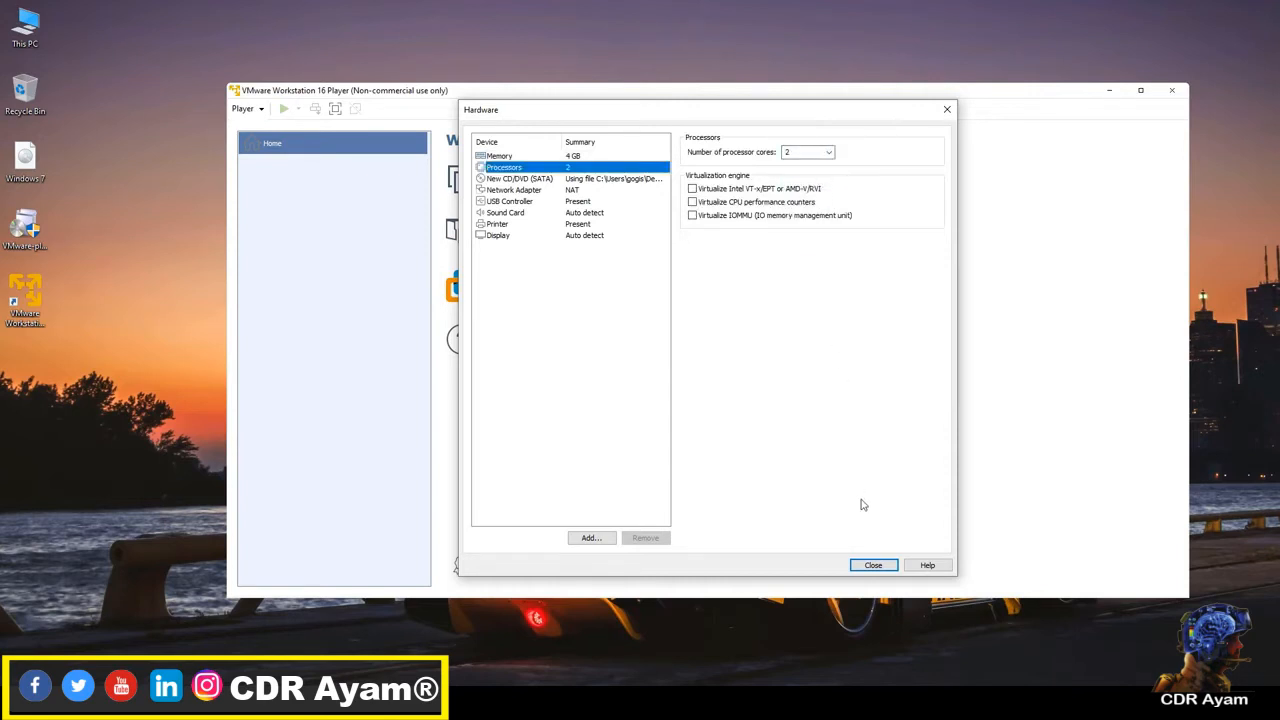
click(873, 566)
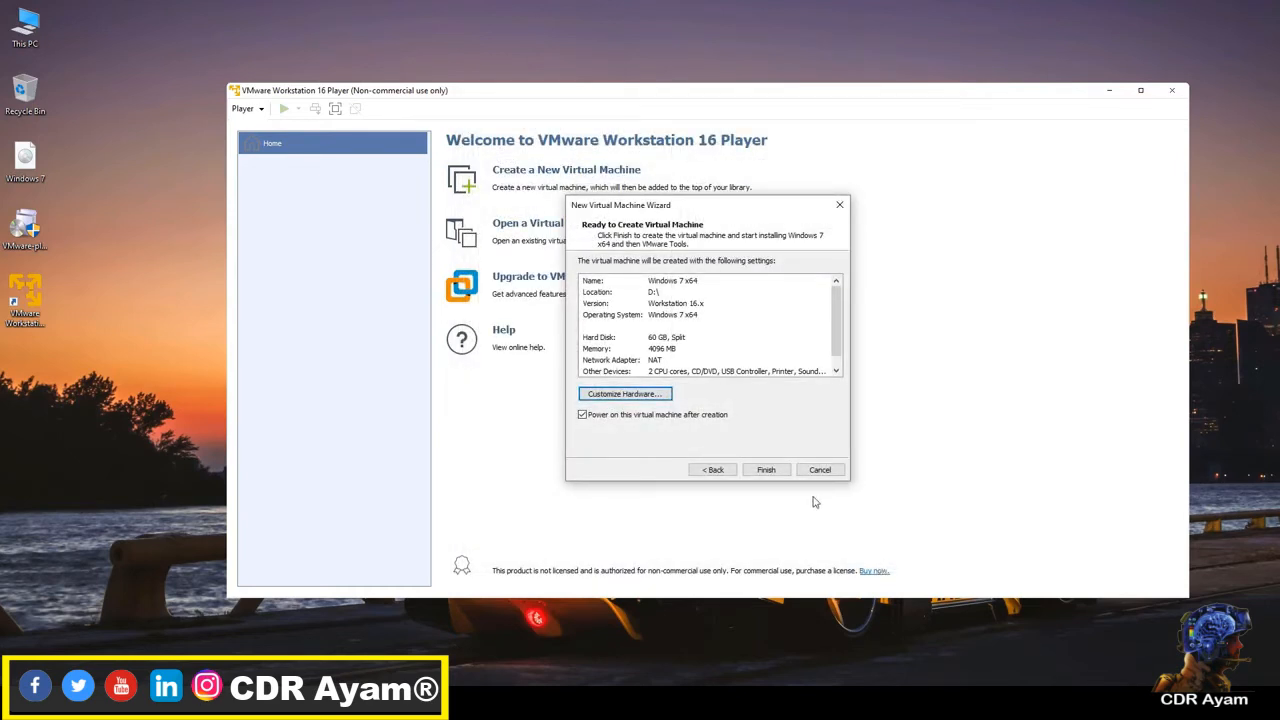
click(785, 474)
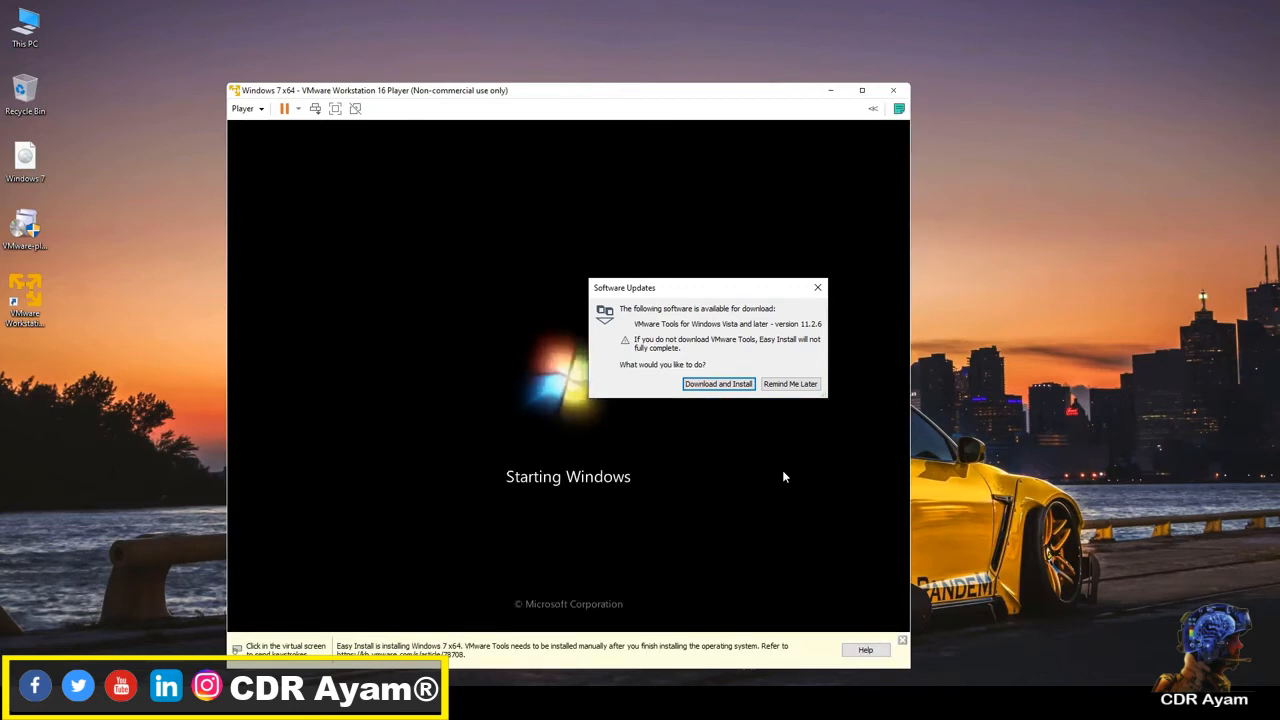
Step: Download and install VMware Tools for Windows Vista and later, moving its progress window clear of the virtual machine and allowing administrator access
click(733, 385)
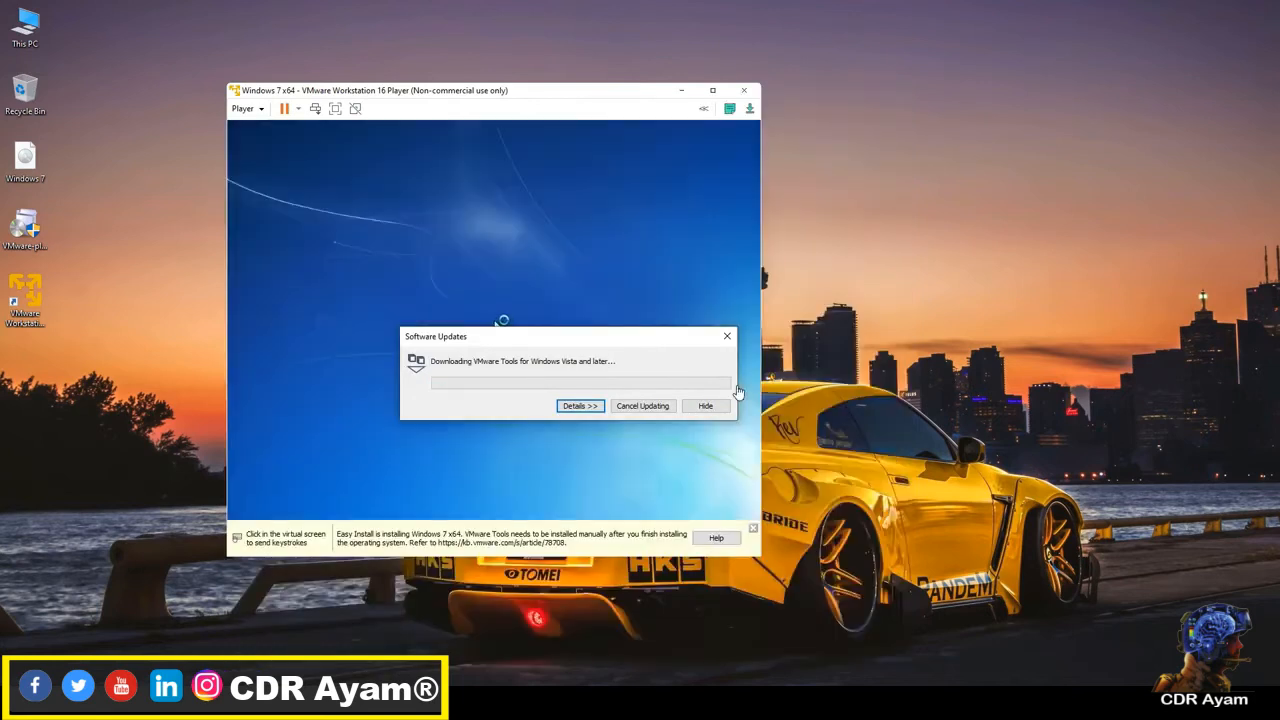
drag(494, 344, 919, 268)
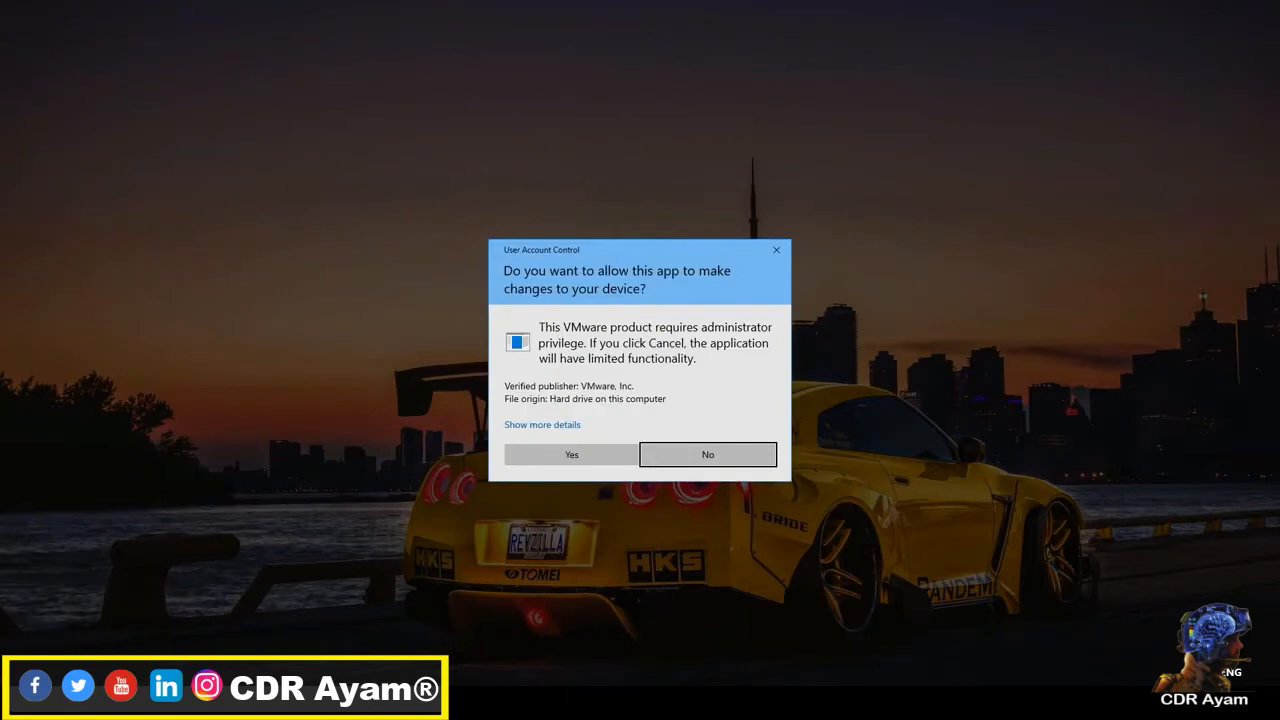
click(586, 462)
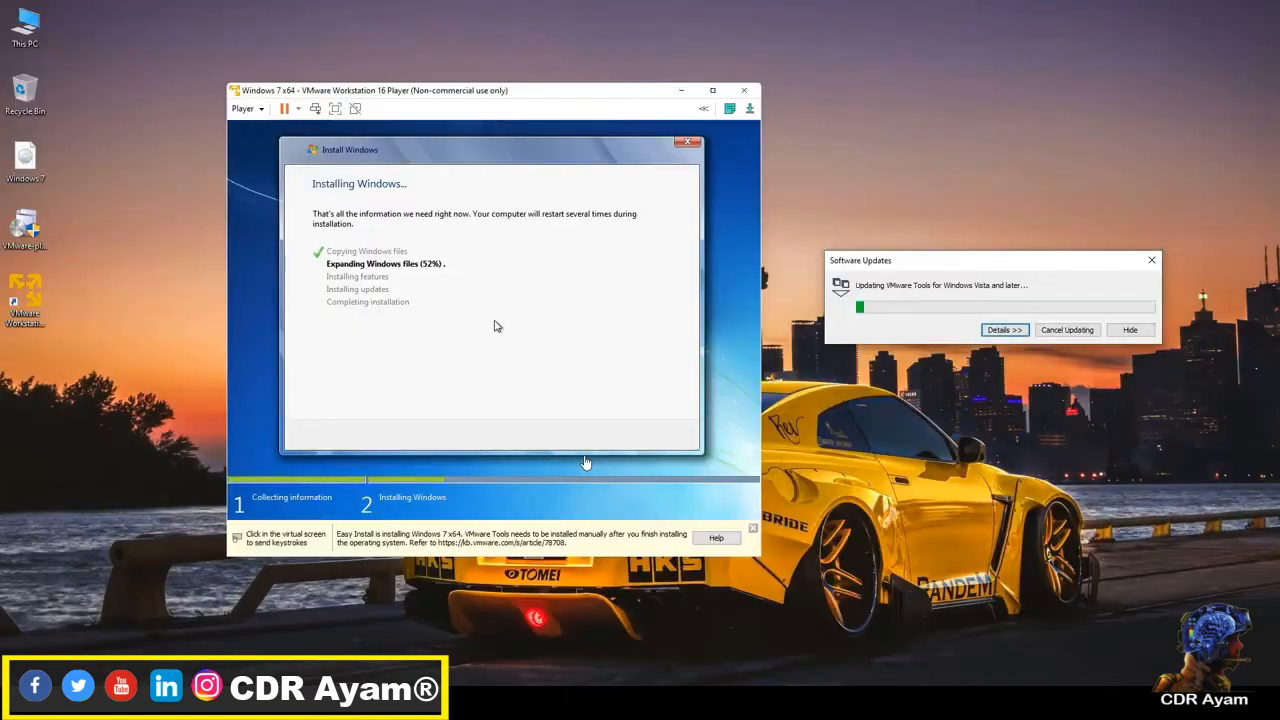